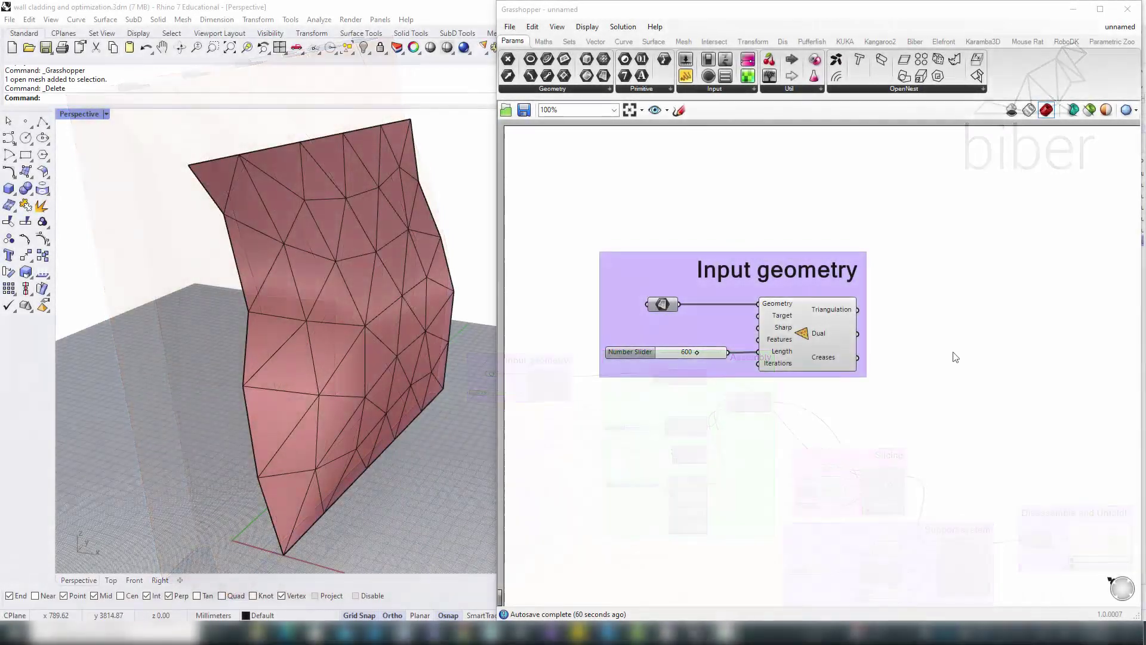
Place a Mesh to PPS component and wire the remesher's Triangulation output into its Mesh input.
{"action": "double_click", "coordinate": [966, 385]}
{"action": "type", "text": "pps"}
{"action": "key", "text": "Up"}
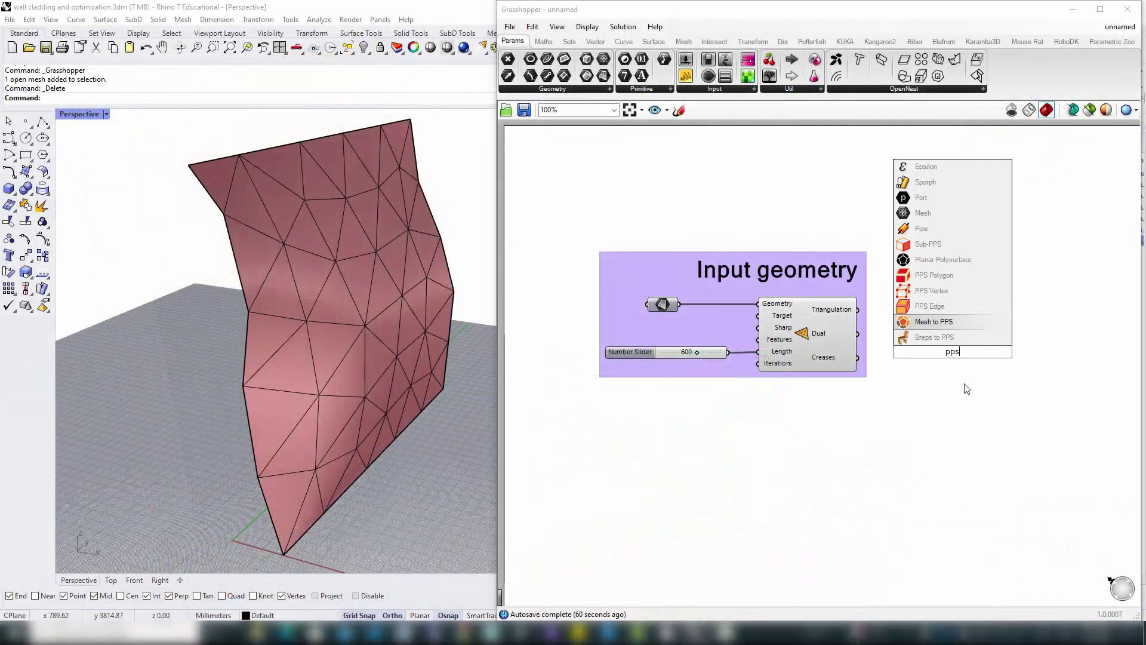
{"action": "key", "text": "Return"}
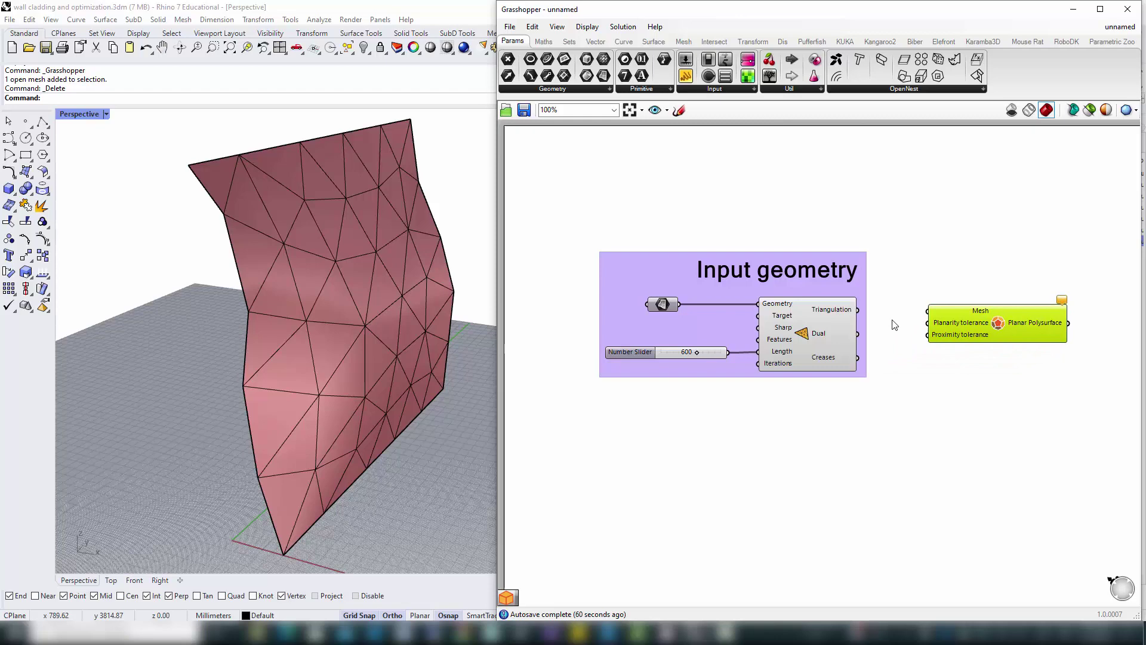
{"action": "left_click_drag", "start_coordinate": [858, 309], "coordinate": [927, 310]}
{"action": "left_click", "coordinate": [997, 368]}
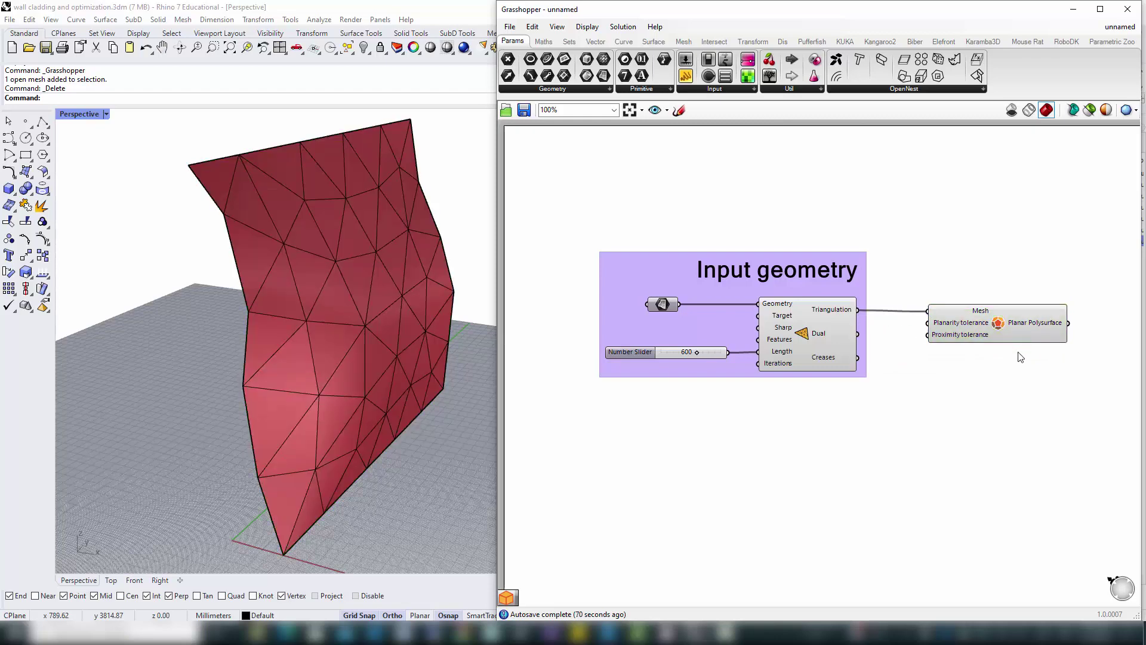
{"action": "left_click", "coordinate": [452, 454]}
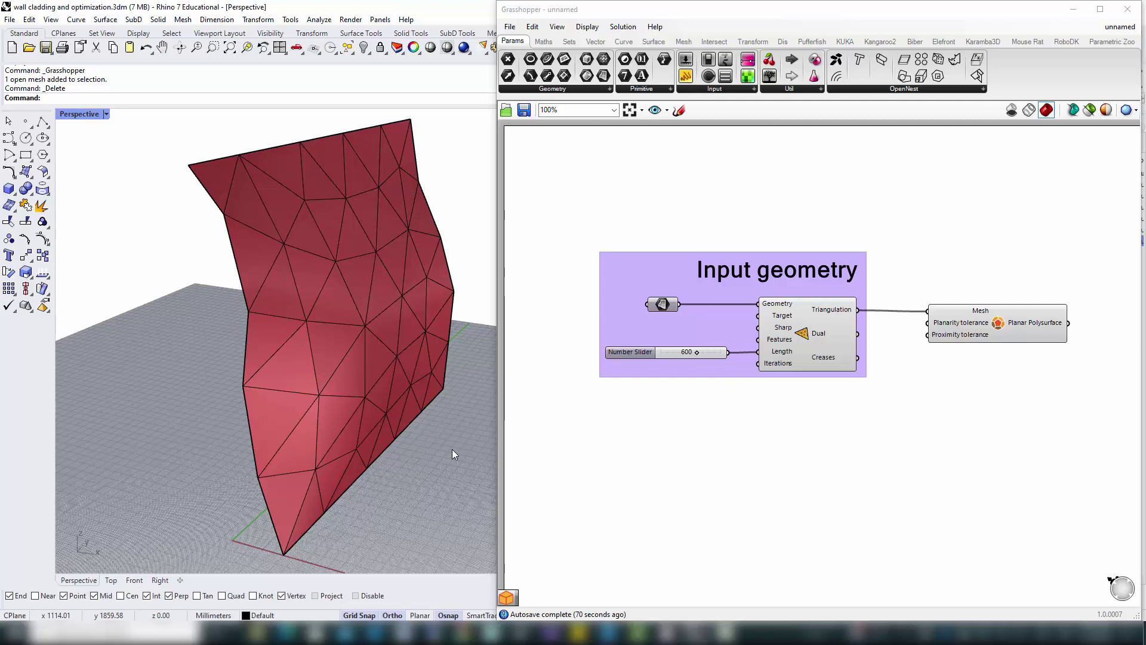
{"action": "type", "text": "Shownor"}
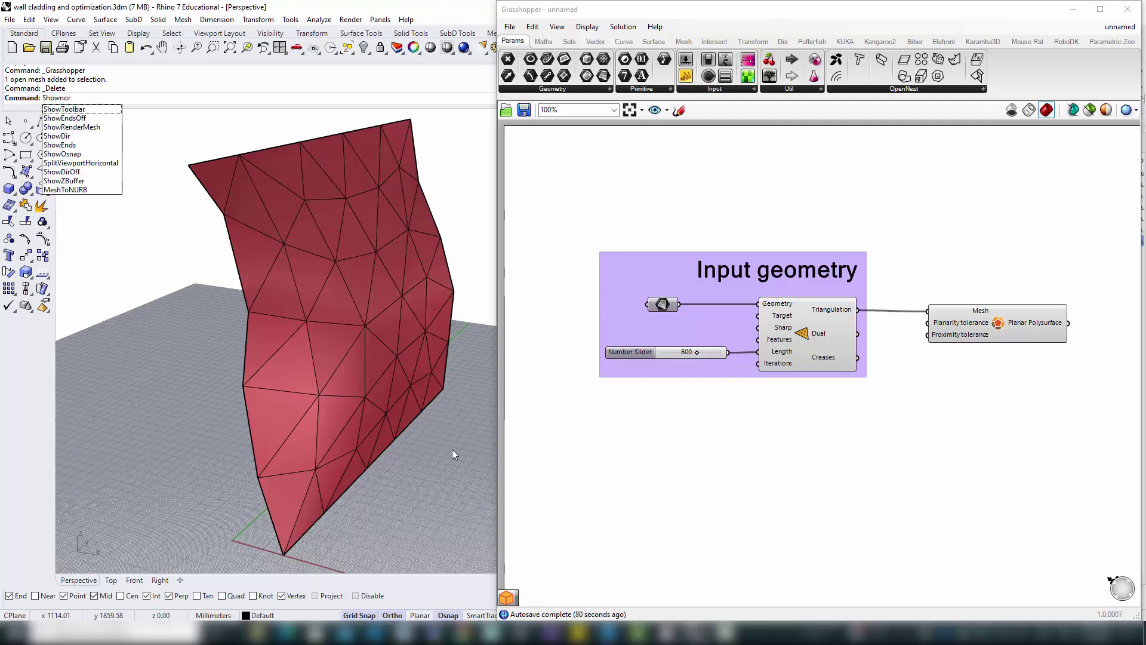
{"action": "key", "text": "BackSpace"}
{"action": "key", "text": "BackSpace"}
{"action": "key", "text": "BackSpace"}
{"action": "type", "text": "Dir"}
{"action": "key", "text": "Return"}
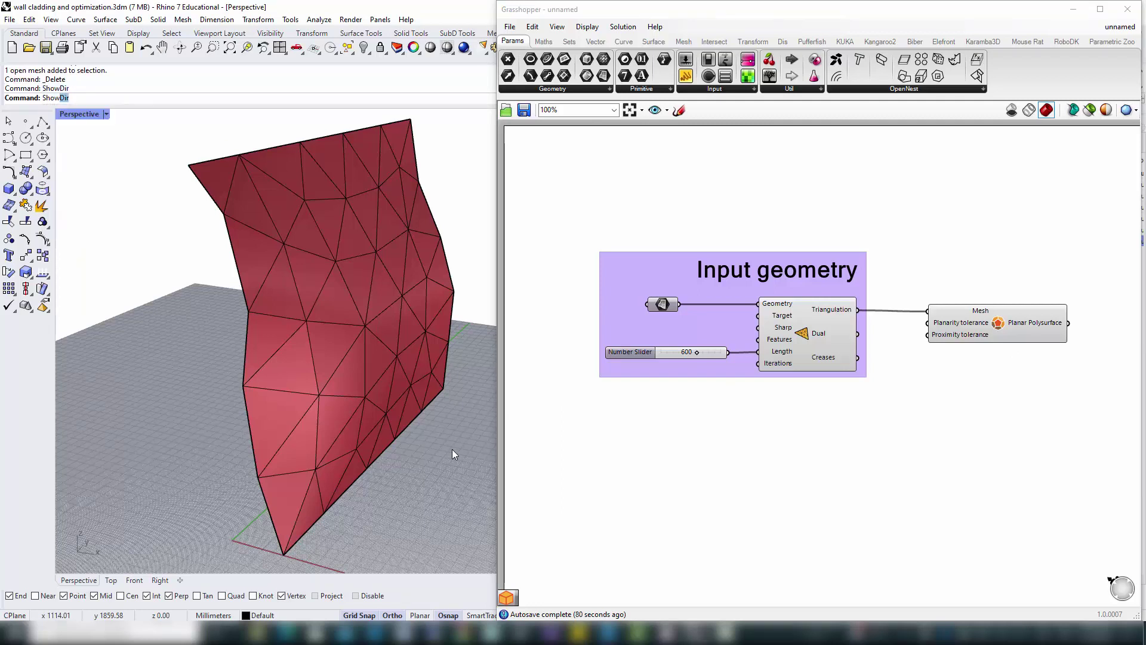
{"action": "left_click", "coordinate": [321, 339]}
{"action": "key", "text": "Return"}
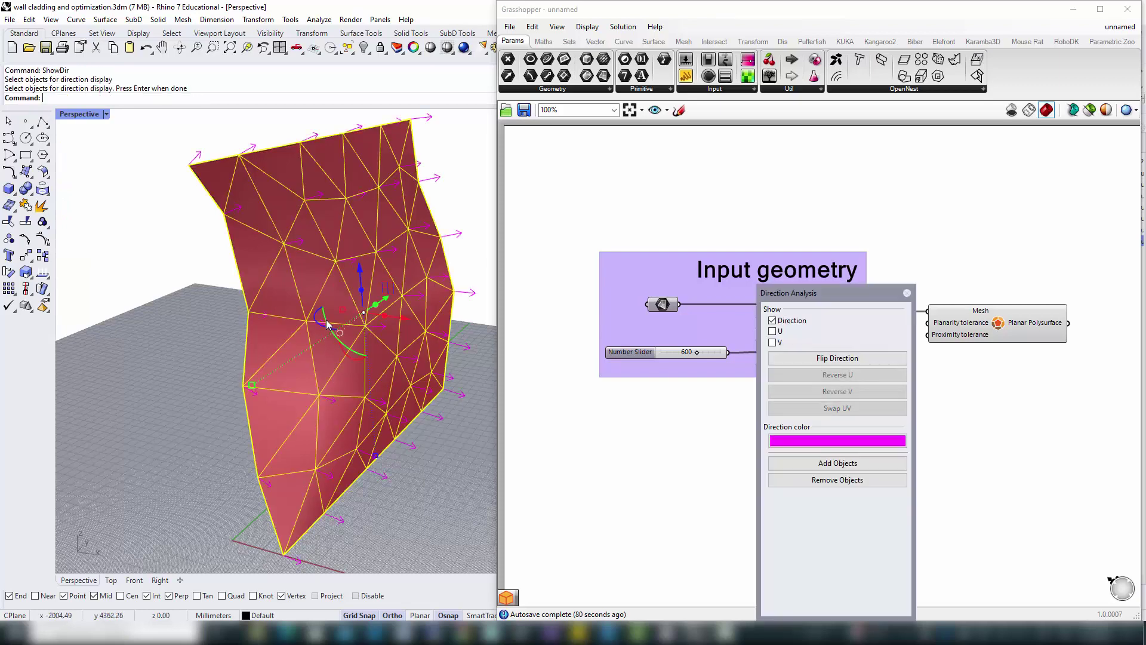
{"action": "right_click_drag", "start_coordinate": [366, 399], "coordinate": [406, 389]}
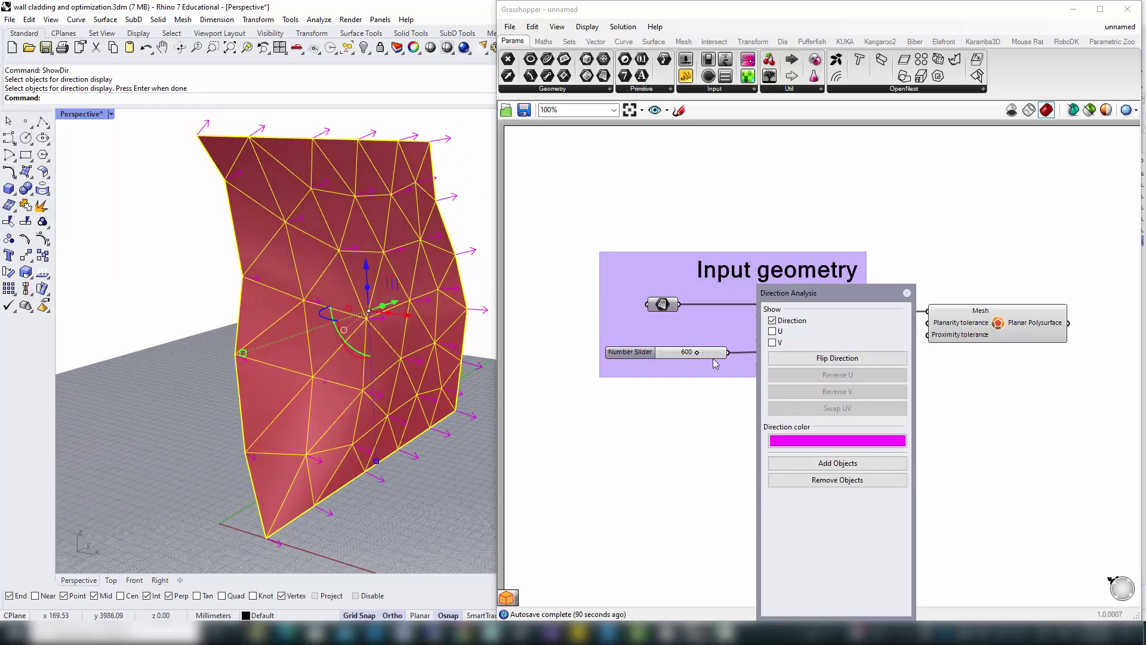
{"action": "left_click", "coordinate": [907, 294]}
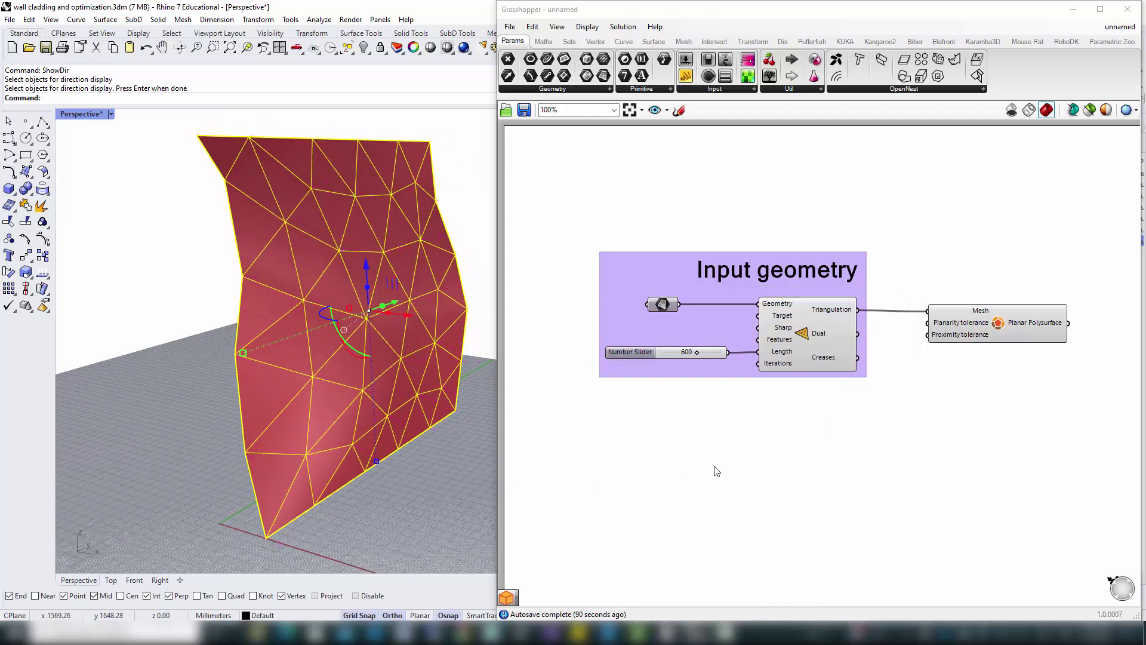
Place a Negative Shell (default) shell type component below the definition.
{"action": "double_click", "coordinate": [992, 423]}
{"action": "type", "text": "nega"}
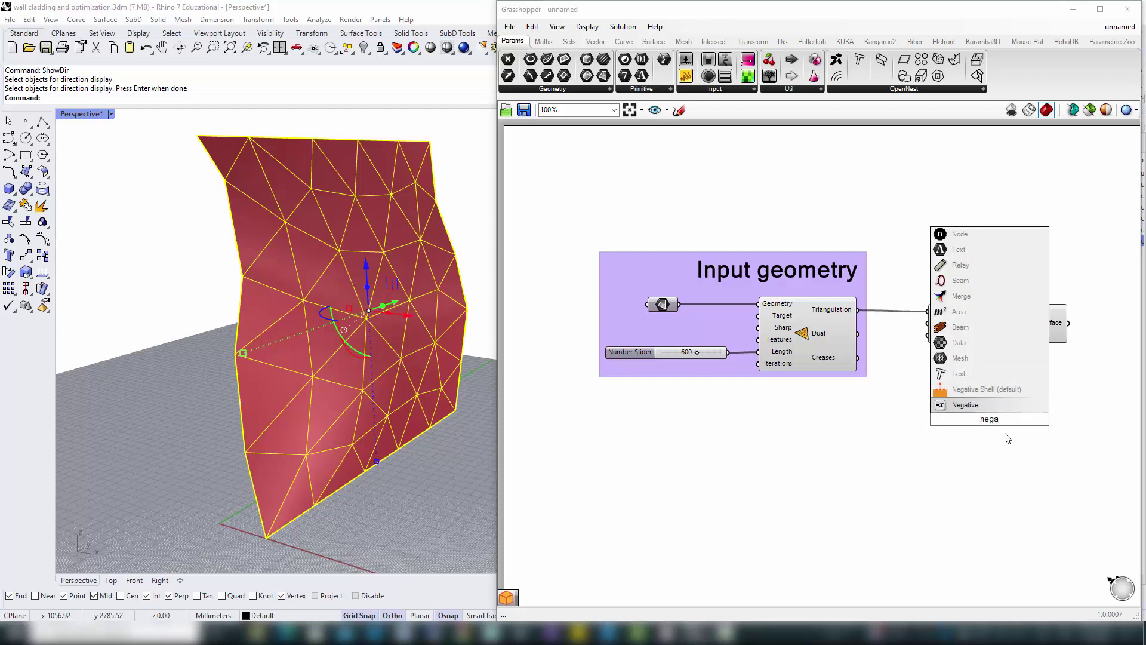
{"action": "left_click", "coordinate": [1007, 391]}
{"action": "left_click_drag", "start_coordinate": [1001, 419], "coordinate": [1037, 439]}
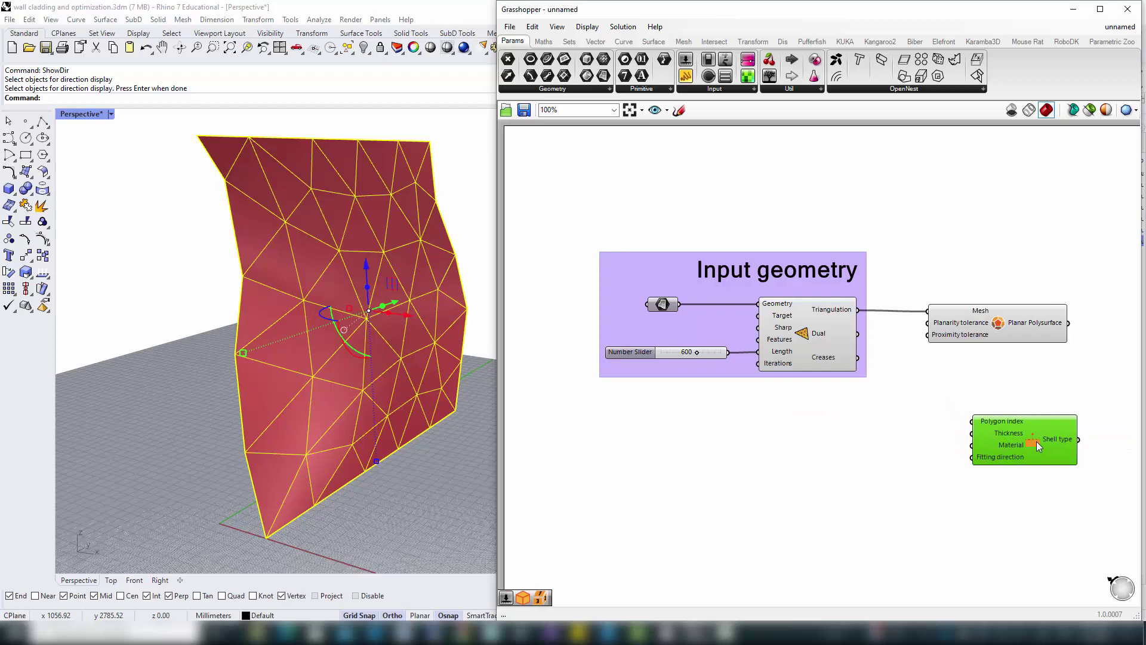
Create a number slider set to 25 and connect it to the shell's Thickness input.
{"action": "double_click", "coordinate": [863, 485]}
{"action": "type", "text": "25"}
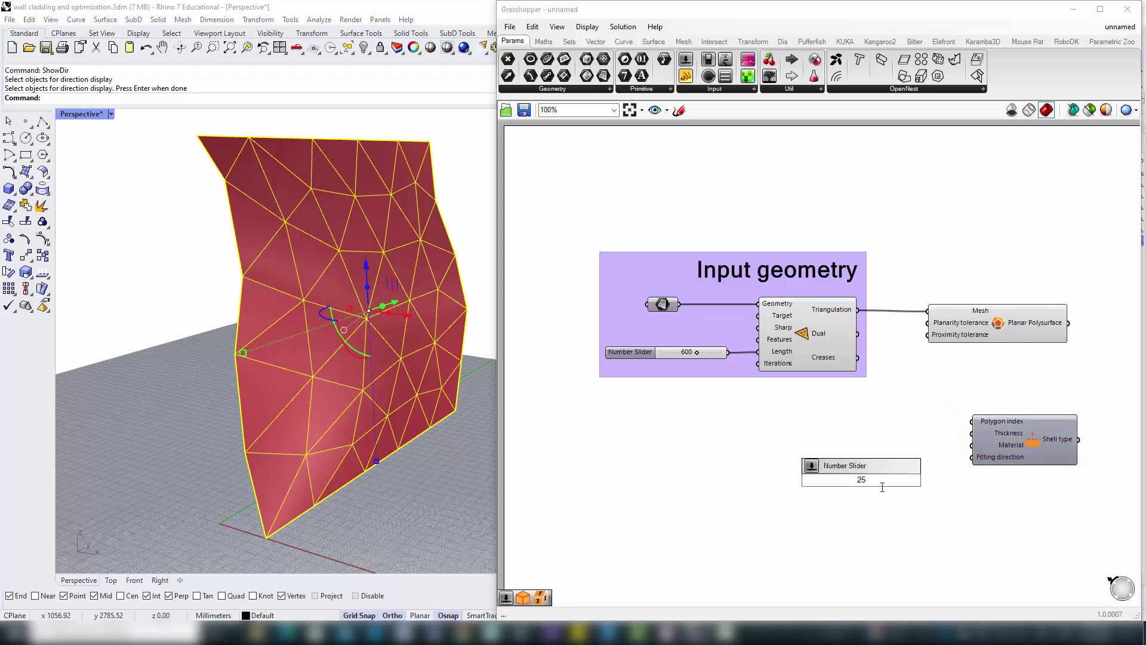
{"action": "key", "text": "Return"}
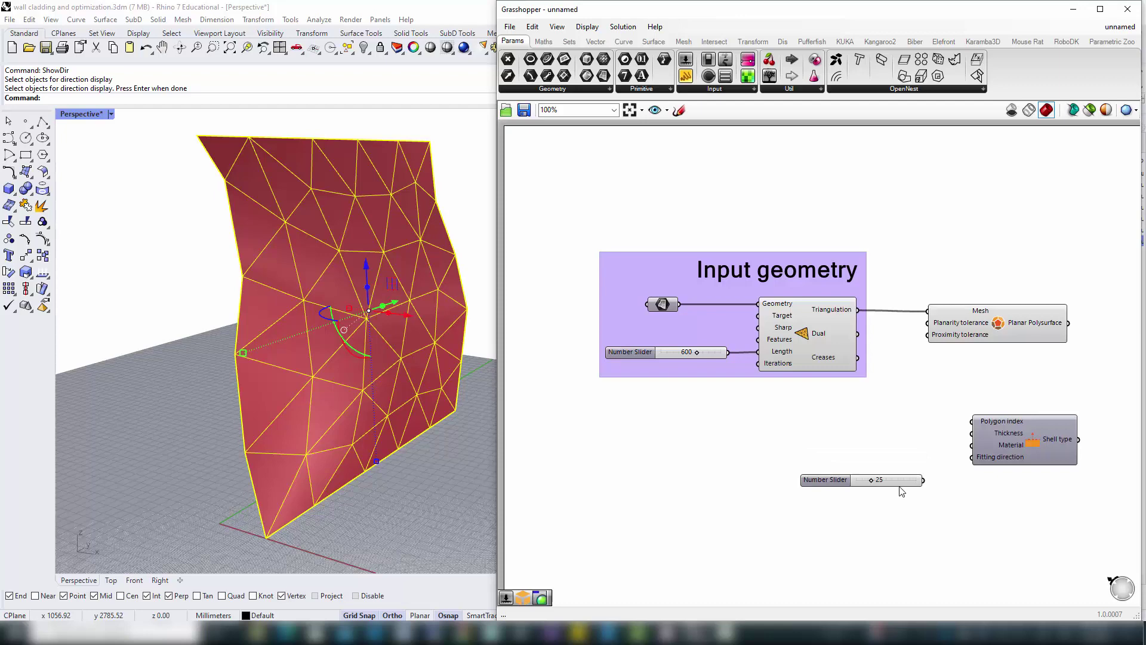
{"action": "scroll", "coordinate": [933, 445], "scroll_direction": "up", "scroll_amount": 2}
{"action": "scroll", "coordinate": [929, 478], "scroll_direction": "down", "scroll_amount": 1}
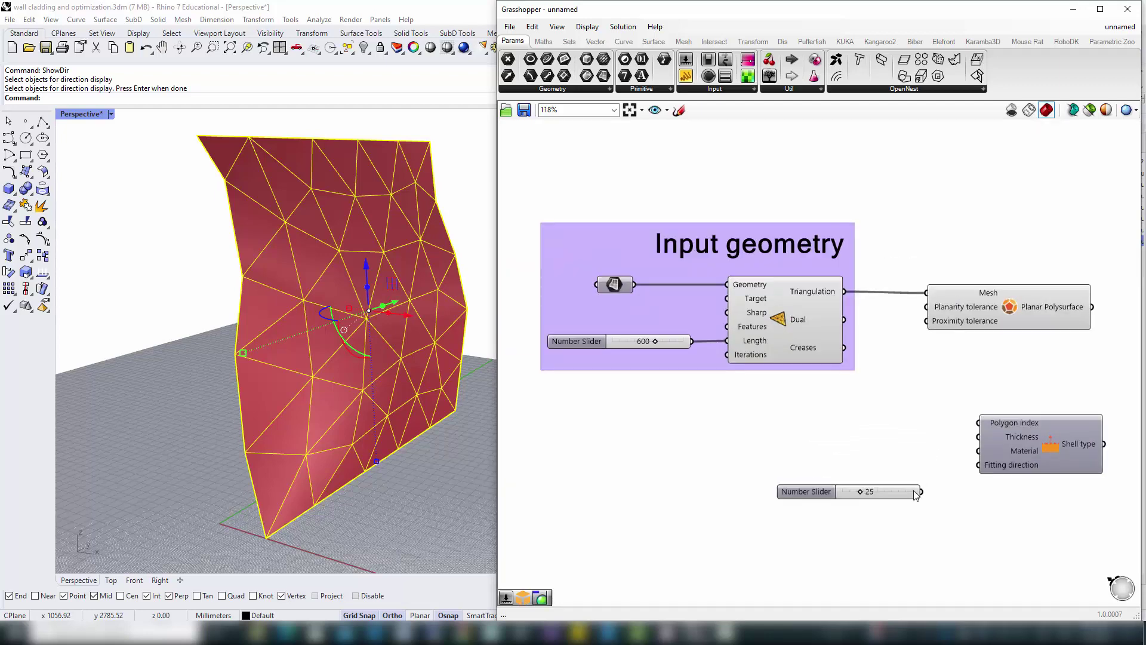
{"action": "left_click_drag", "start_coordinate": [921, 491], "coordinate": [982, 437]}
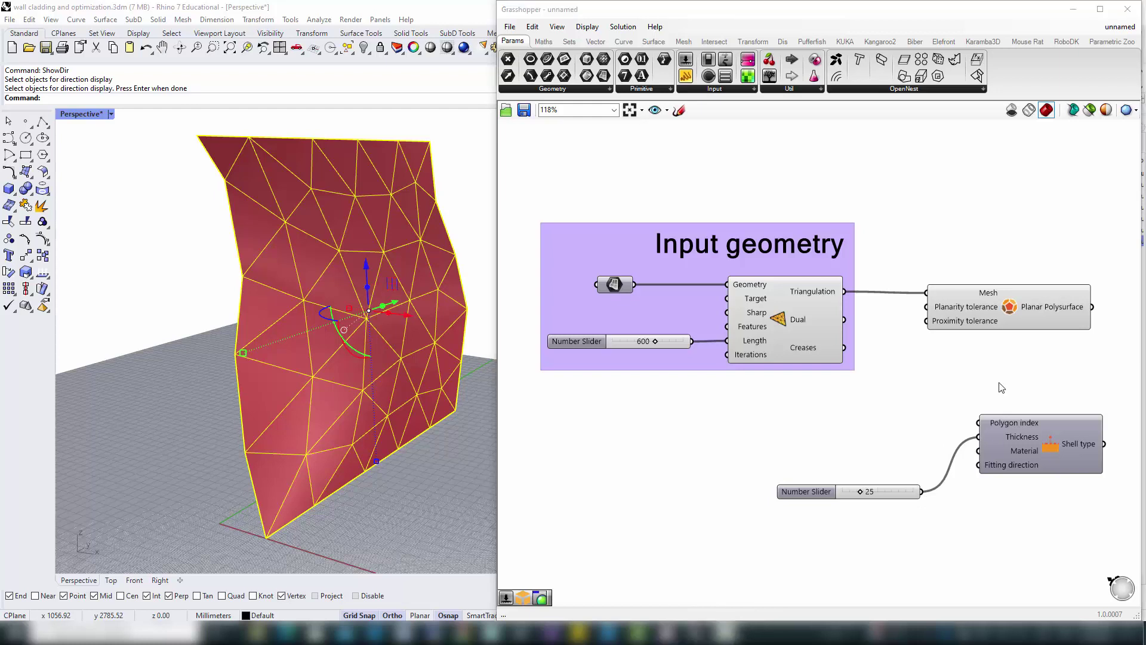
{"action": "right_click_drag", "start_coordinate": [990, 376], "coordinate": [899, 298]}
Place a Simplified Mitered Joint component, leaving its Edges and Gap inputs unconnected.
{"action": "double_click", "coordinate": [877, 474]}
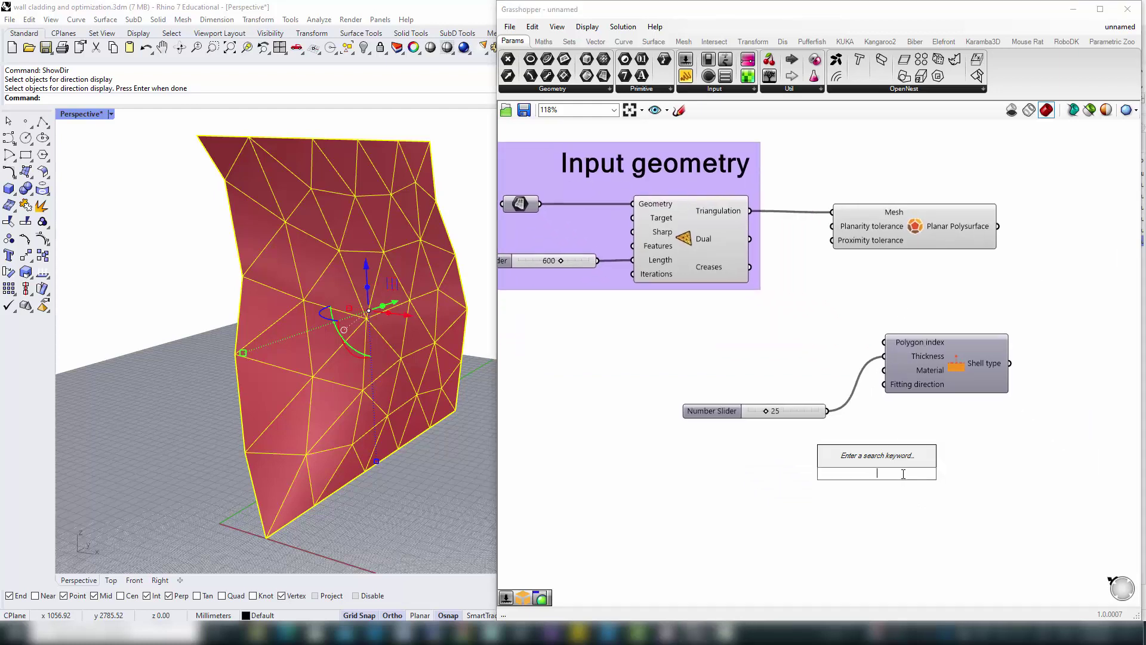
{"action": "type", "text": "simp"}
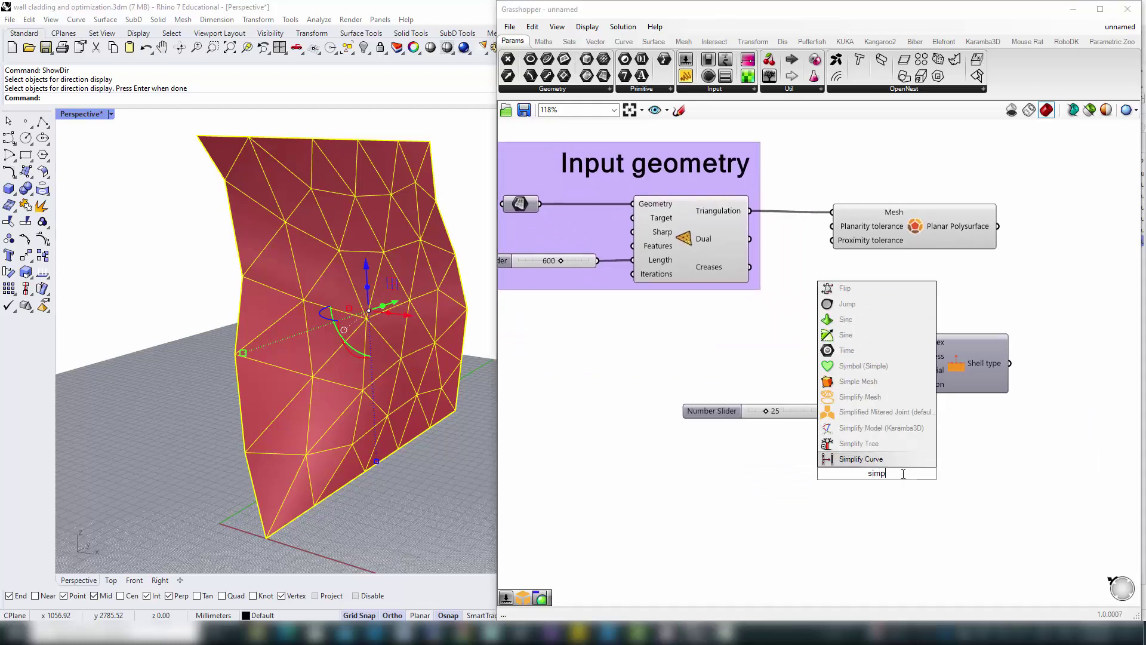
{"action": "key", "text": "Up"}
{"action": "key", "text": "Up"}
{"action": "key", "text": "Up"}
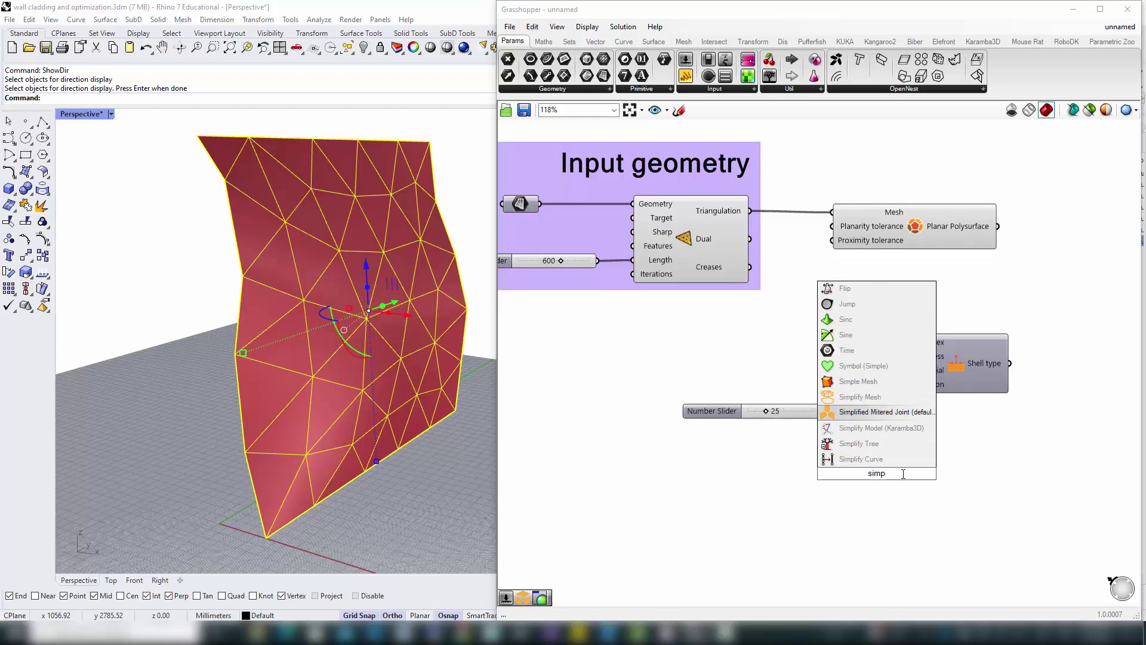
{"action": "key", "text": "Return"}
{"action": "left_click_drag", "start_coordinate": [867, 466], "coordinate": [942, 490]}
{"action": "left_click", "coordinate": [911, 515]}
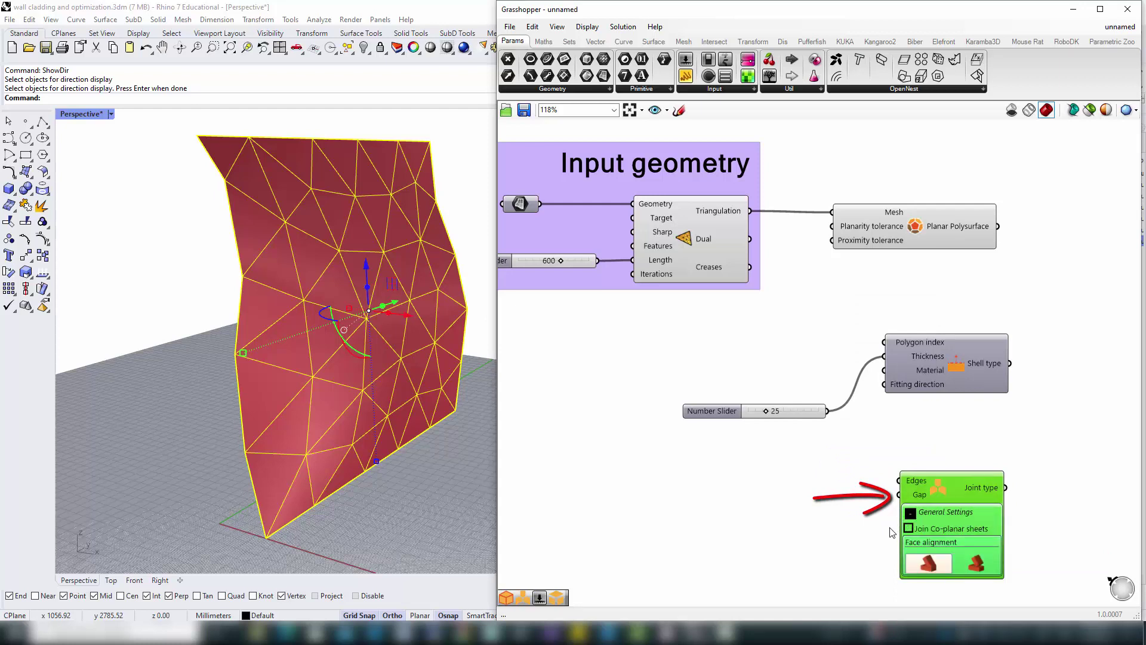
{"action": "left_click", "coordinate": [910, 513]}
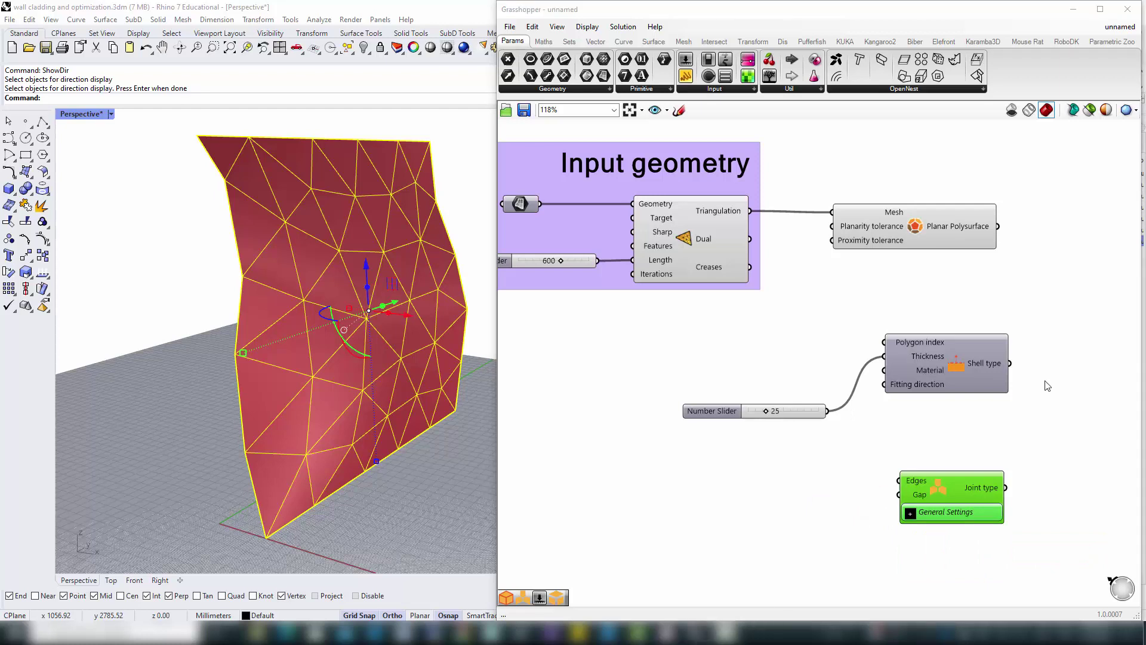
{"action": "right_click_drag", "start_coordinate": [1046, 382], "coordinate": [882, 365]}
Place an Assemble component and wire the planar polysurface and joint type into it.
{"action": "double_click", "coordinate": [969, 371]}
{"action": "type", "text": "as"}
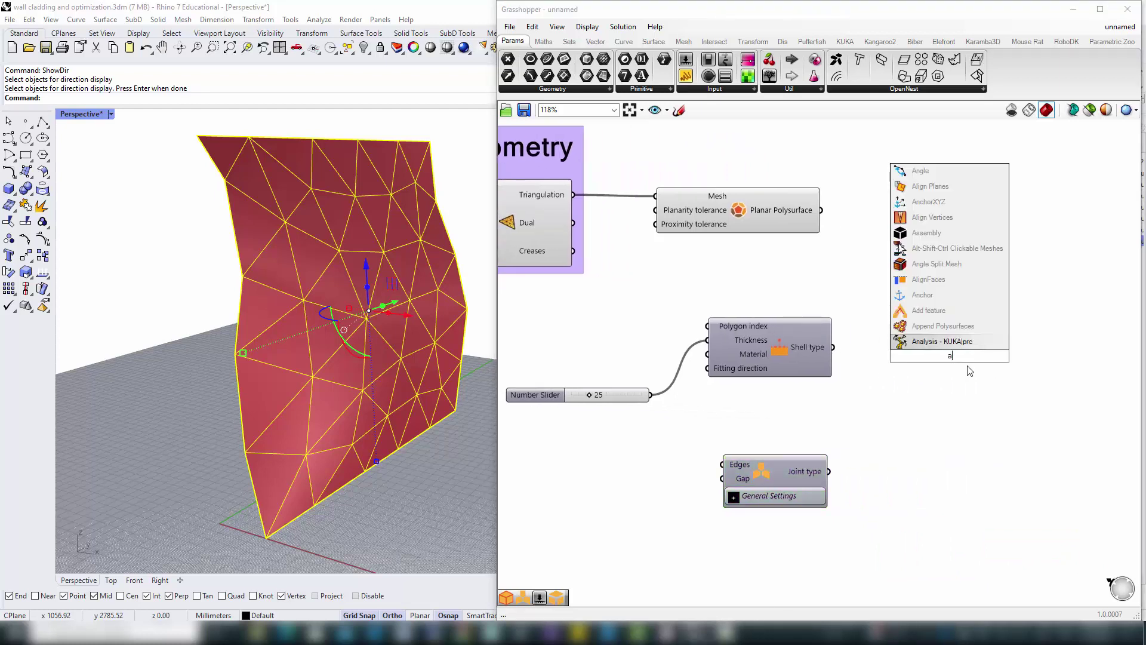
{"action": "left_click", "coordinate": [948, 310]}
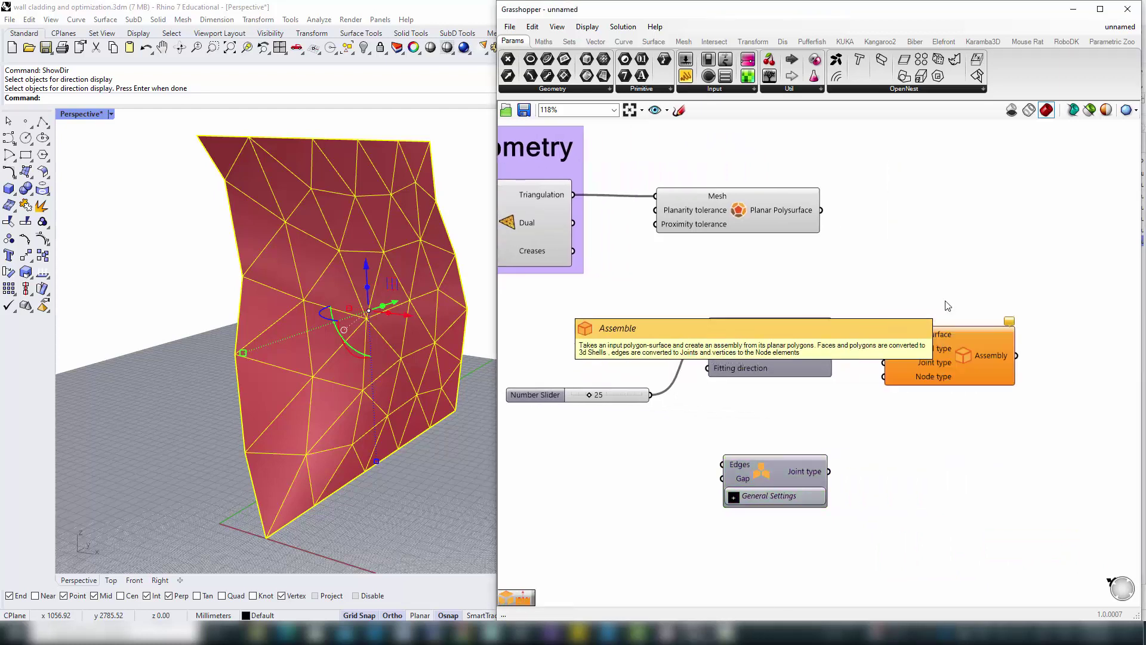
{"action": "left_click_drag", "start_coordinate": [821, 211], "coordinate": [884, 348]}
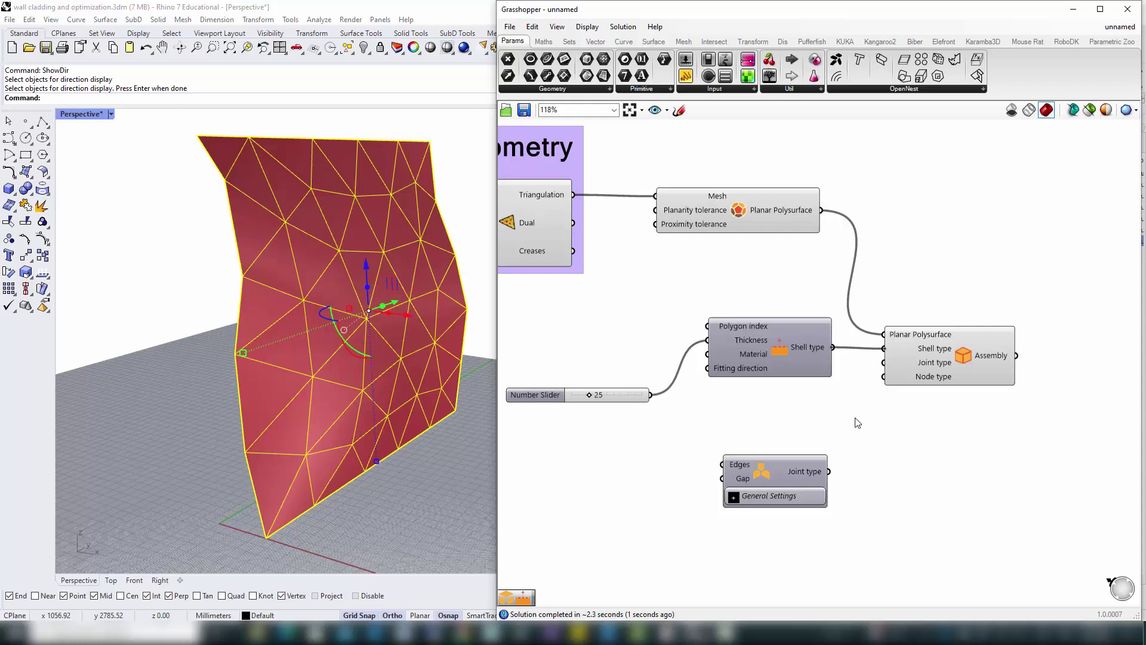
{"action": "left_click_drag", "start_coordinate": [832, 476], "coordinate": [881, 369]}
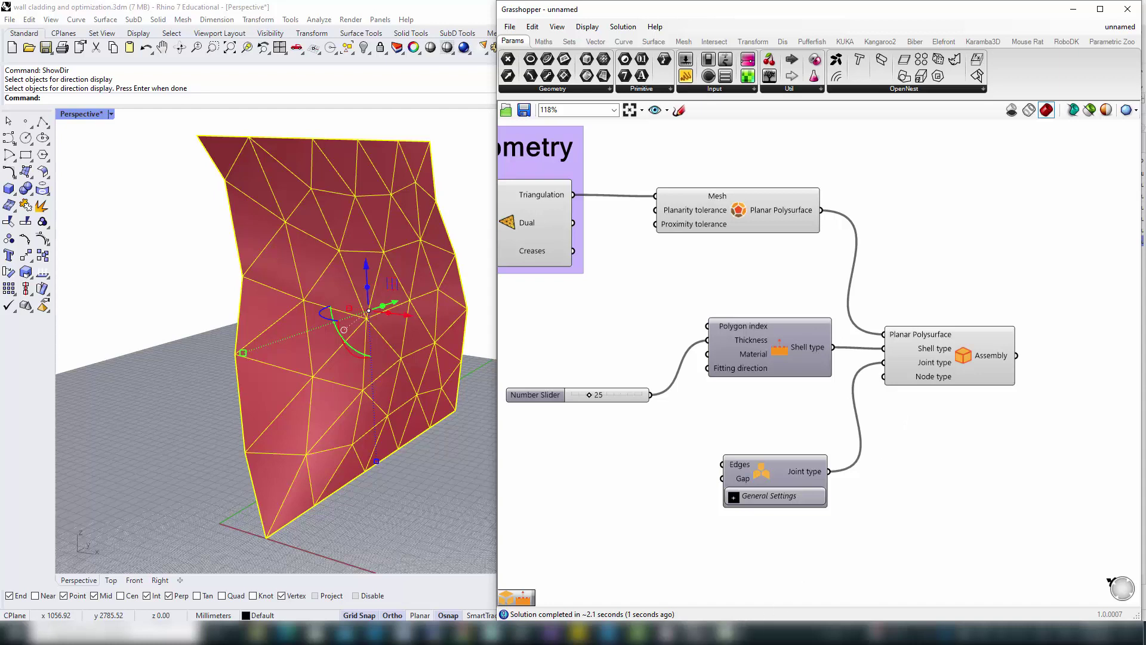
Add a Disassemble component fed by the Assembly output.
{"action": "right_click_drag", "start_coordinate": [1001, 482], "coordinate": [758, 432]}
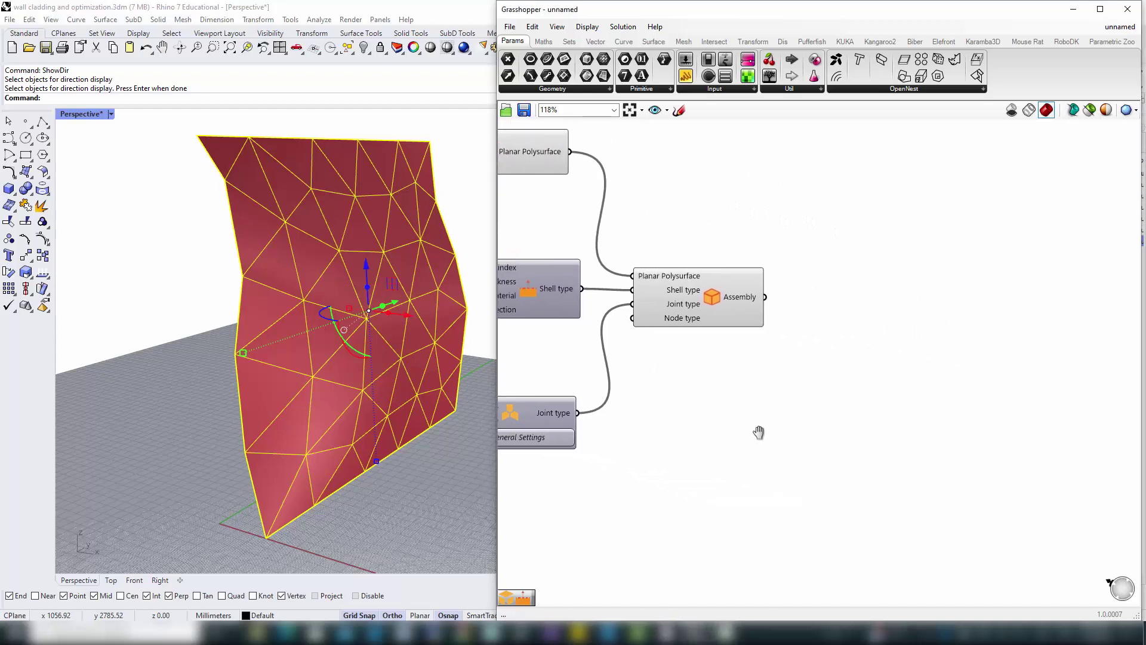
{"action": "double_click", "coordinate": [904, 400]}
{"action": "type", "text": "disass"}
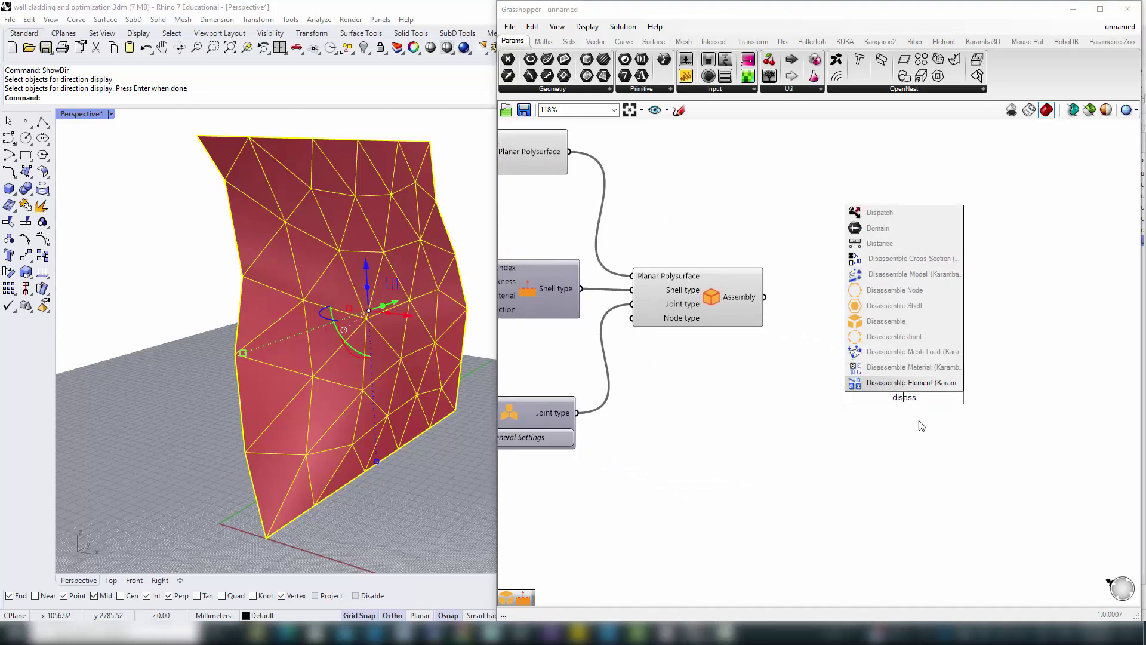
{"action": "key", "text": "Up"}
{"action": "key", "text": "Up"}
{"action": "key", "text": "Up"}
{"action": "key", "text": "Up"}
{"action": "key", "text": "Return"}
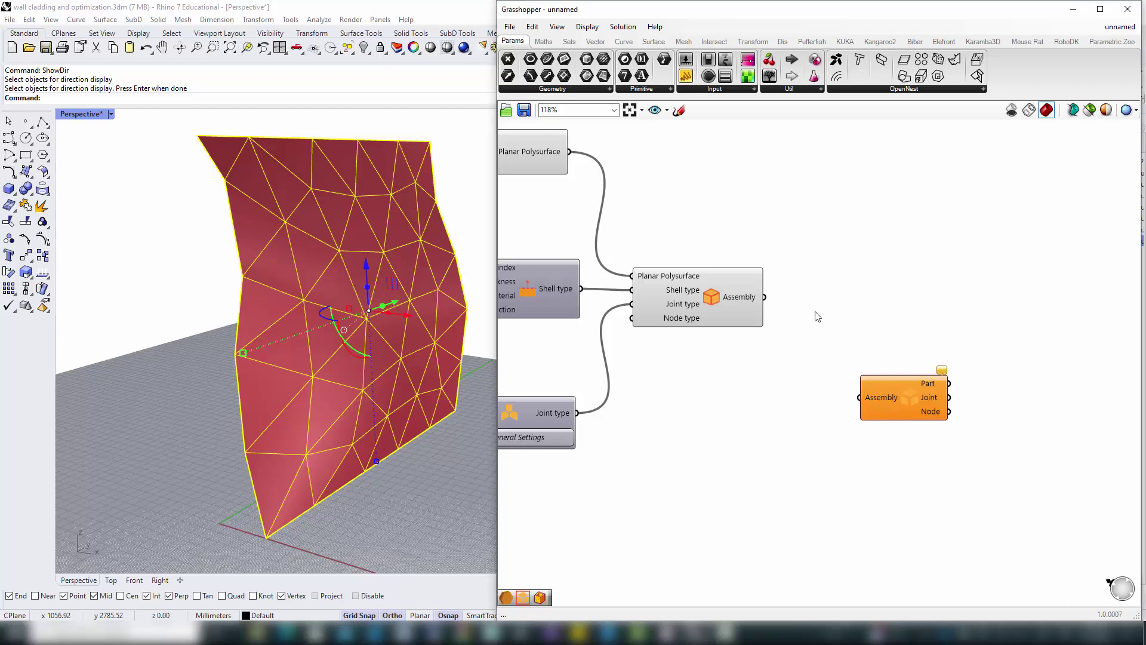
{"action": "left_click_drag", "start_coordinate": [764, 297], "coordinate": [859, 397]}
Add an Unfold component and feed the disassembled Part output into its Part input.
{"action": "right_click_drag", "start_coordinate": [934, 448], "coordinate": [767, 416]}
{"action": "double_click", "coordinate": [919, 317]}
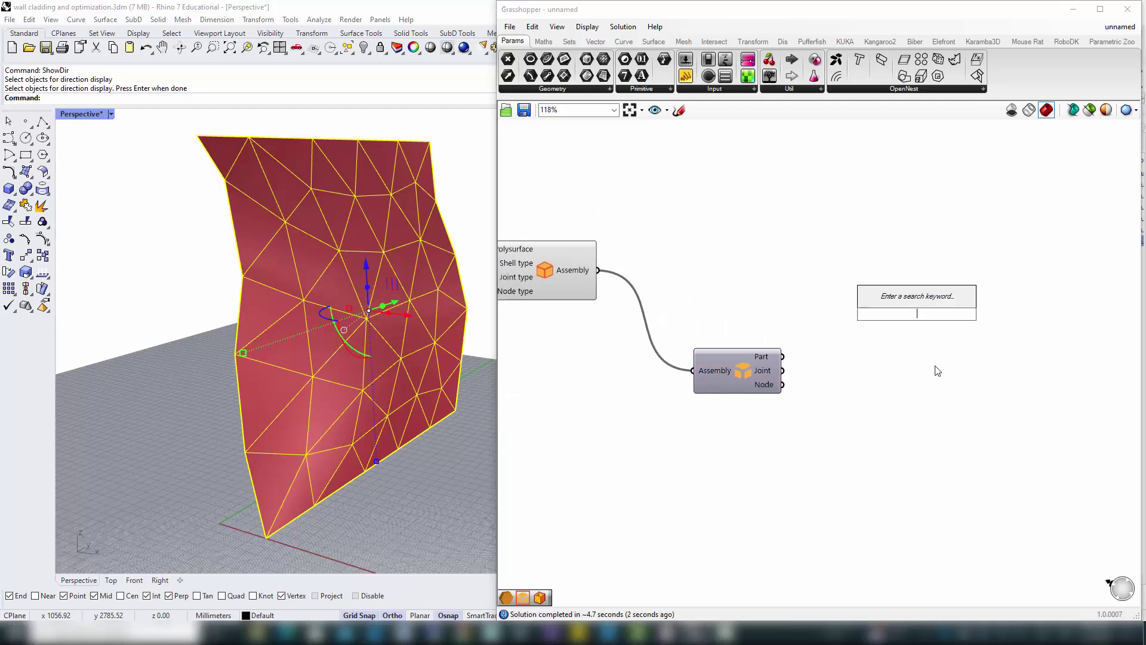
{"action": "type", "text": "unf"}
{"action": "left_click", "coordinate": [900, 285]}
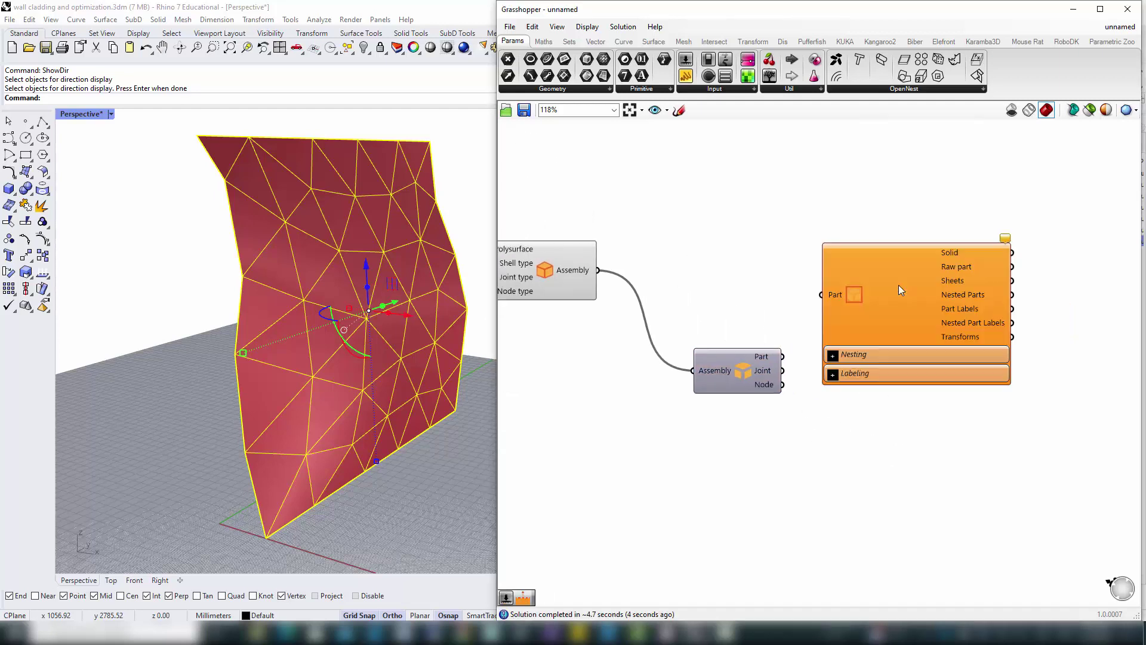
{"action": "left_click_drag", "start_coordinate": [783, 356], "coordinate": [822, 294]}
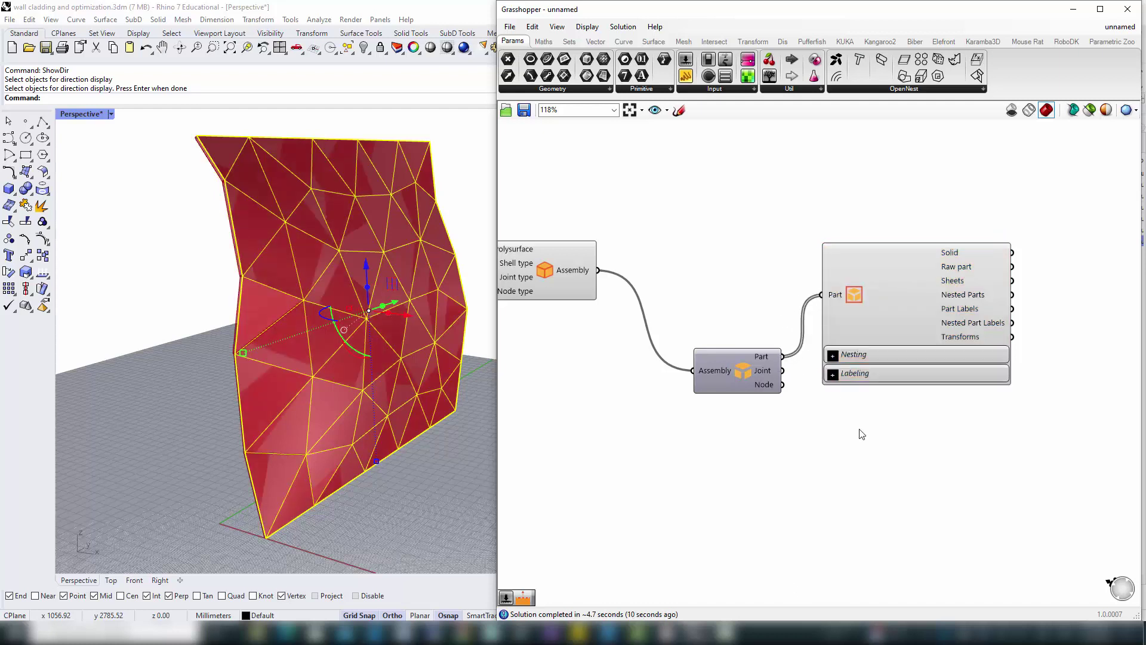
{"action": "right_click_drag", "start_coordinate": [1059, 279], "coordinate": [1026, 263]}
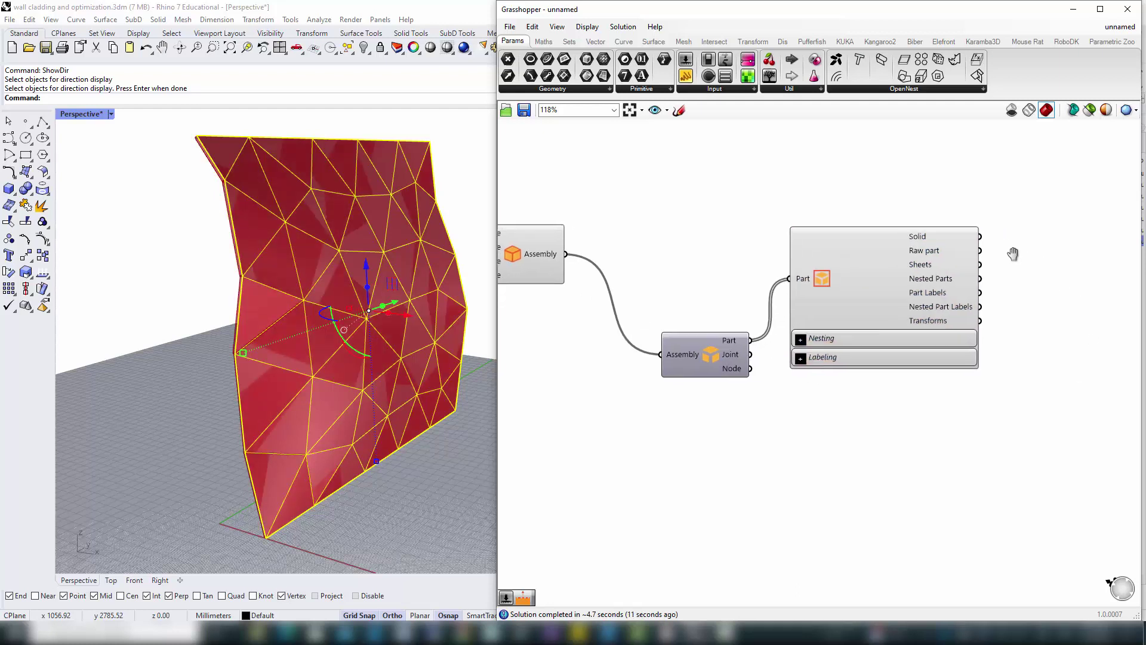
Bake the Unfold component's Solid output into Rhino on Layer 06.
{"action": "right_click", "coordinate": [919, 235]}
{"action": "left_click", "coordinate": [949, 258]}
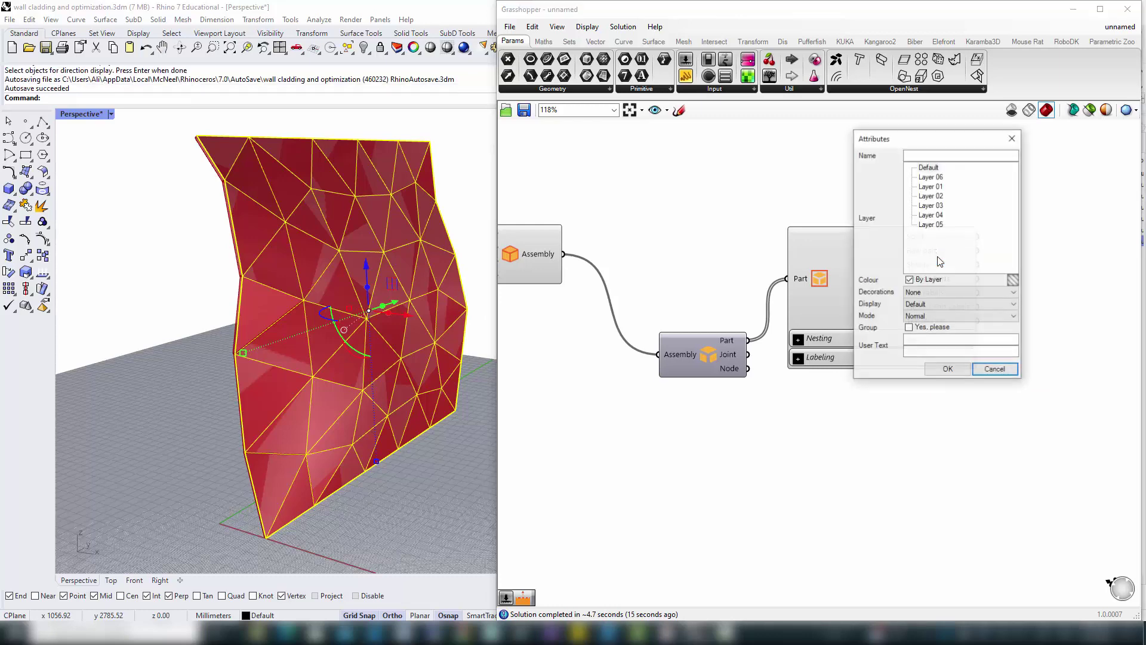
{"action": "left_click", "coordinate": [930, 187]}
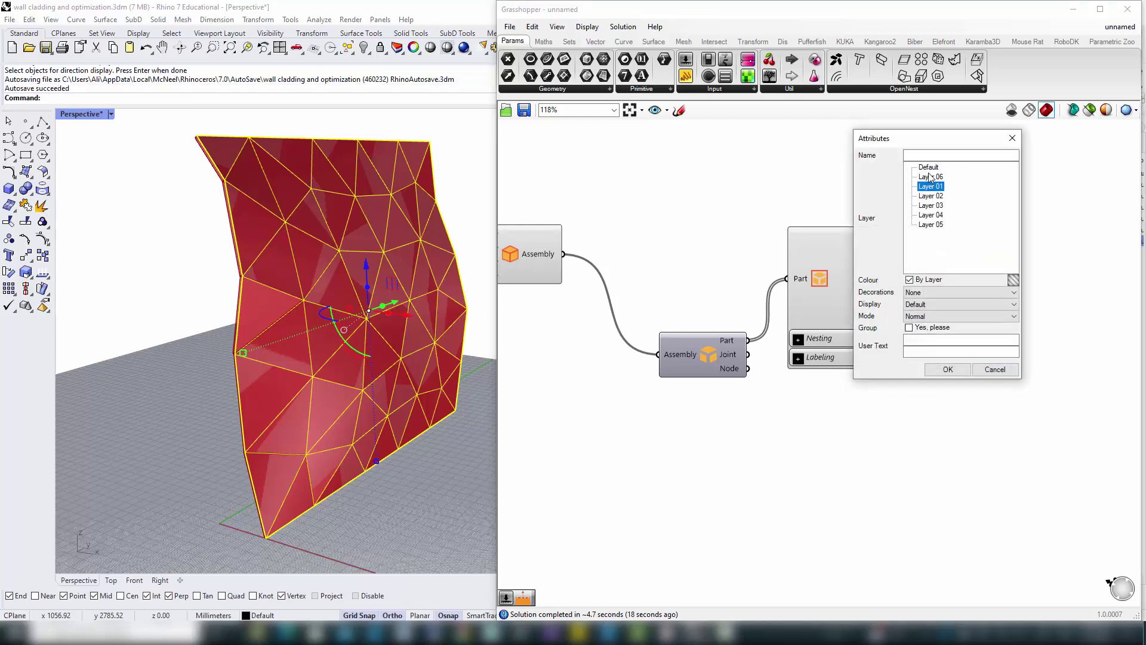
{"action": "left_click", "coordinate": [930, 177]}
{"action": "left_click", "coordinate": [947, 369]}
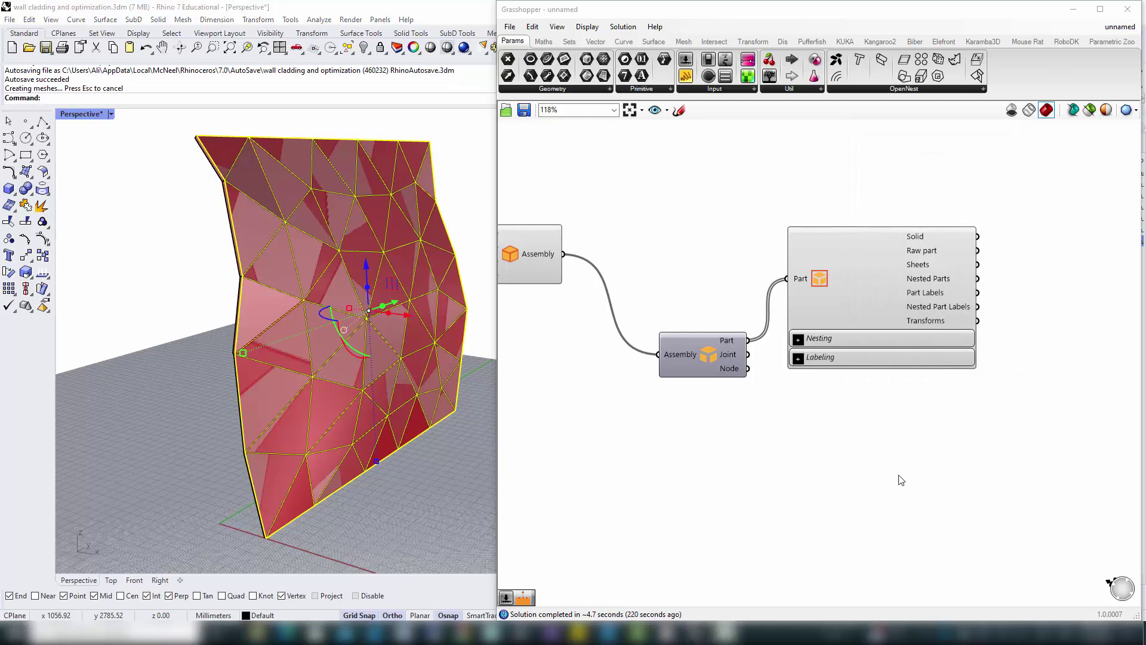
Hide the wall mesh with Ctrl+H and zoom in on the remaining baked panels.
{"action": "right_click_drag", "start_coordinate": [303, 474], "coordinate": [332, 465]}
{"action": "key", "text": "ctrl+h"}
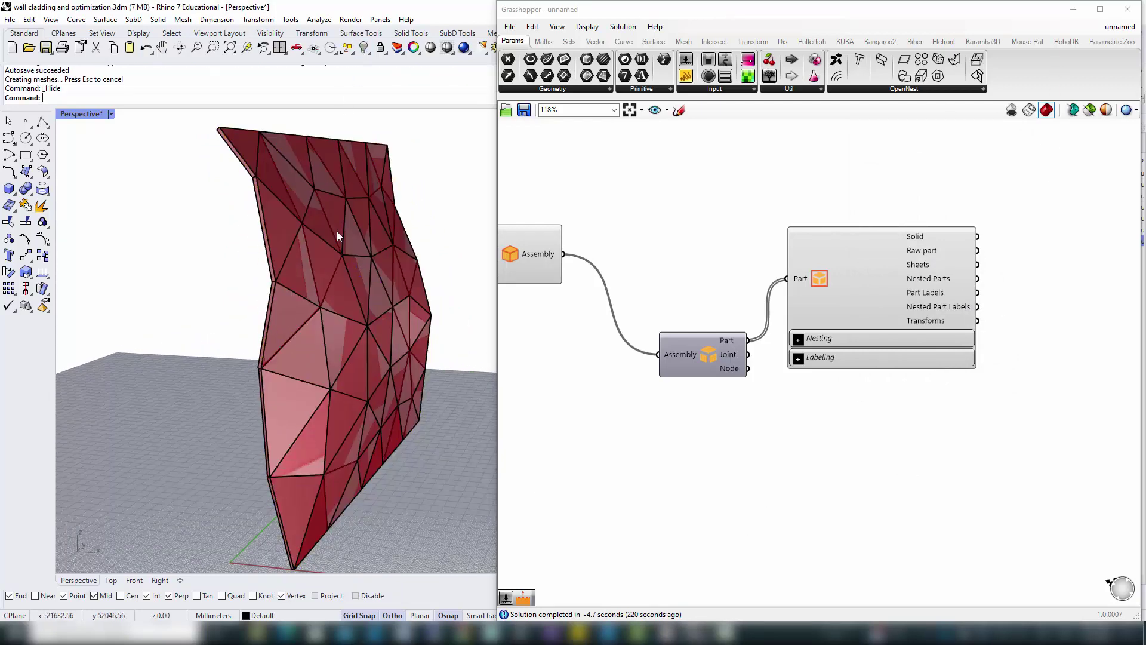
{"action": "mouse_move", "coordinate": [341, 235]}
{"action": "right_mouse_down"}
{"action": "mouse_move", "coordinate": [341, 335]}
{"action": "mouse_move", "coordinate": [394, 337]}
{"action": "mouse_move", "coordinate": [389, 366]}
{"action": "mouse_move", "coordinate": [274, 361]}
{"action": "mouse_move", "coordinate": [358, 325]}
{"action": "mouse_move", "coordinate": [382, 341]}
{"action": "mouse_move", "coordinate": [322, 335]}
{"action": "mouse_move", "coordinate": [313, 346]}
{"action": "mouse_move", "coordinate": [341, 332]}
{"action": "mouse_move", "coordinate": [327, 323]}
{"action": "right_mouse_up"}
{"action": "scroll", "coordinate": [342, 327], "scroll_direction": "up", "scroll_amount": 5}
{"action": "scroll", "coordinate": [352, 331], "scroll_direction": "up", "scroll_amount": 3}
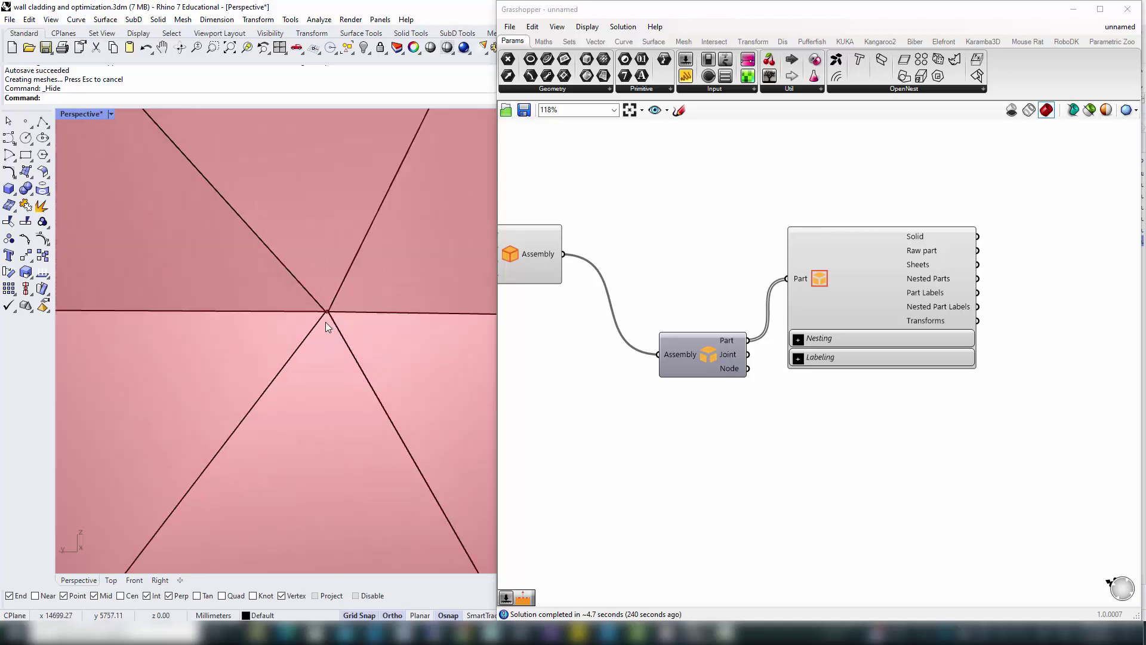
{"action": "scroll", "coordinate": [325, 324], "scroll_direction": "down", "scroll_amount": 5}
Zoom to one selected triangular panel and orbit around its corner vertex to inspect the gaps.
{"action": "left_click", "coordinate": [282, 410]}
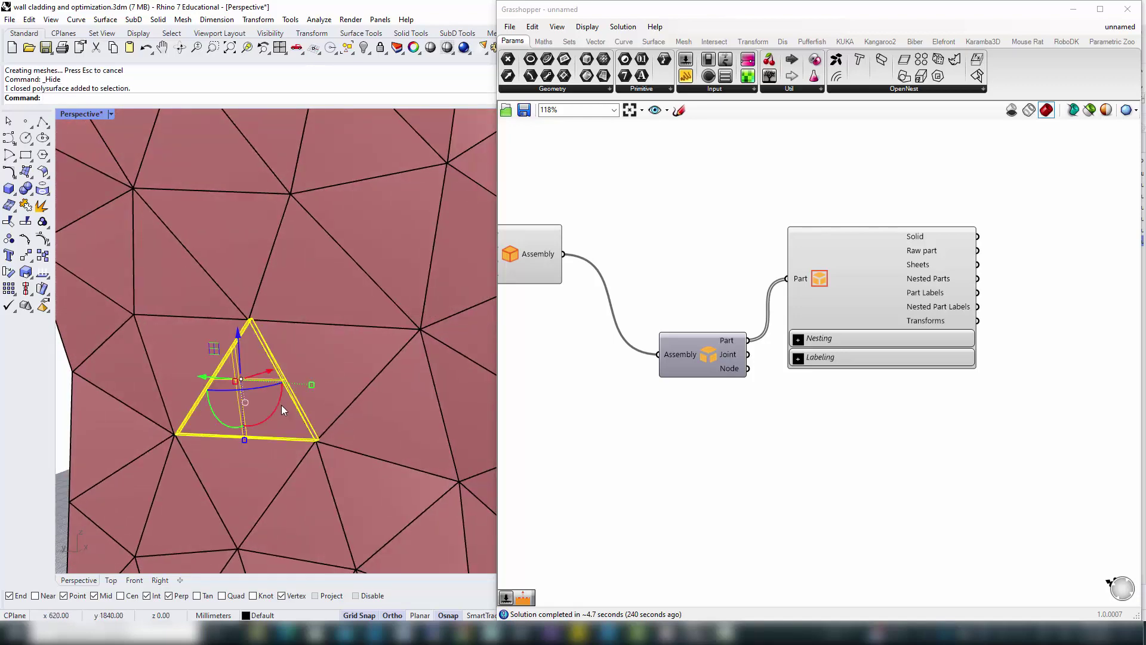
{"action": "type", "text": "z"}
{"action": "key", "text": "Return"}
{"action": "type", "text": "s"}
{"action": "key", "text": "Return"}
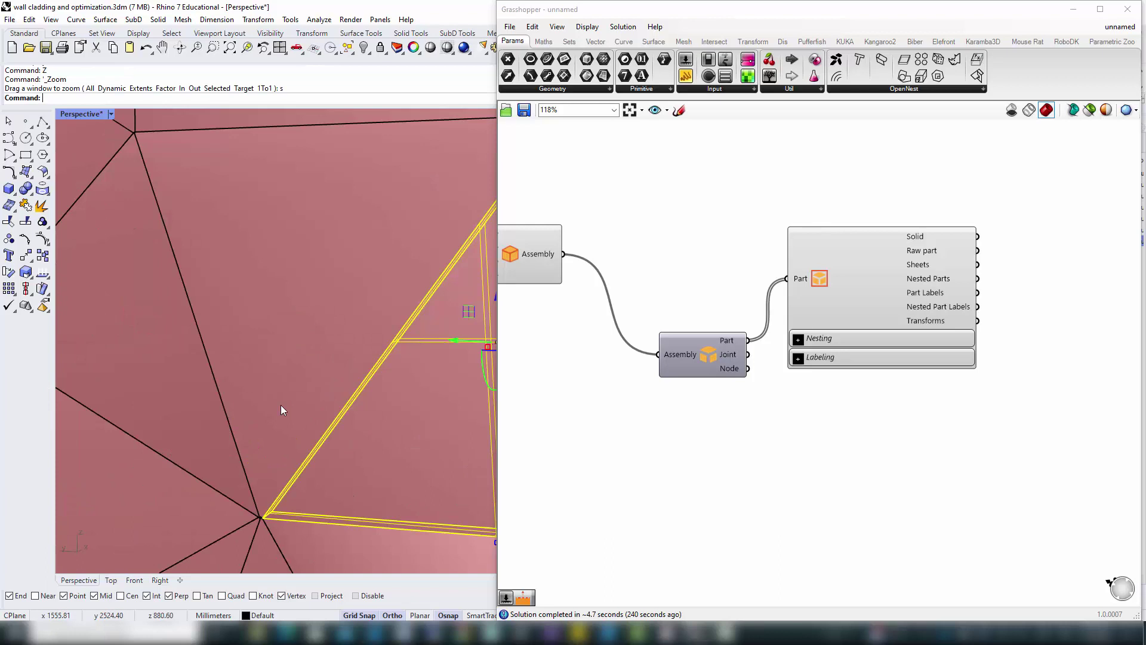
{"action": "scroll", "coordinate": [309, 393], "scroll_direction": "down", "scroll_amount": 3}
{"action": "scroll", "coordinate": [294, 425], "scroll_direction": "up", "scroll_amount": 5}
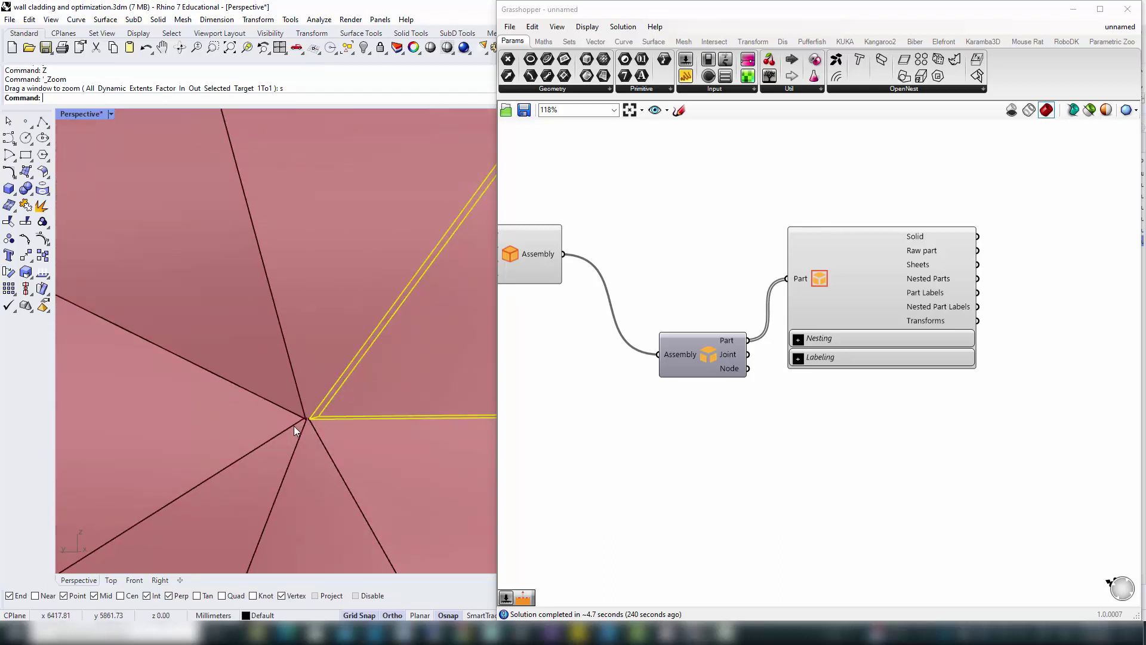
{"action": "scroll", "coordinate": [299, 425], "scroll_direction": "up", "scroll_amount": 4}
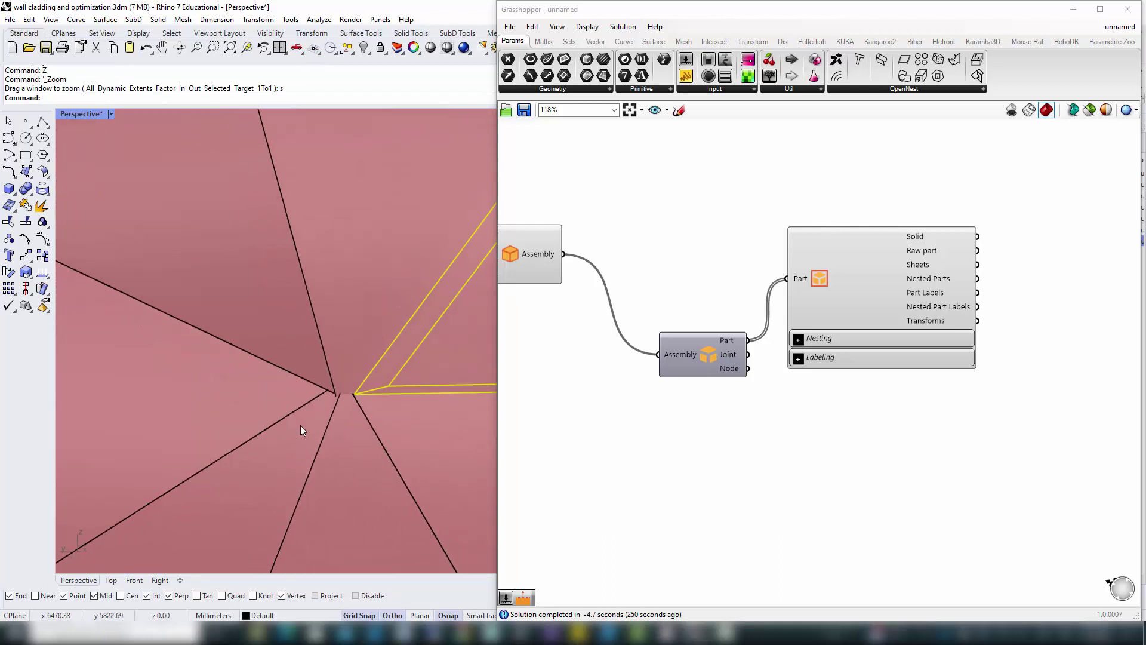
{"action": "mouse_move", "coordinate": [354, 422]}
{"action": "right_mouse_down"}
{"action": "mouse_move", "coordinate": [232, 341]}
{"action": "mouse_move", "coordinate": [270, 373]}
{"action": "right_mouse_up"}
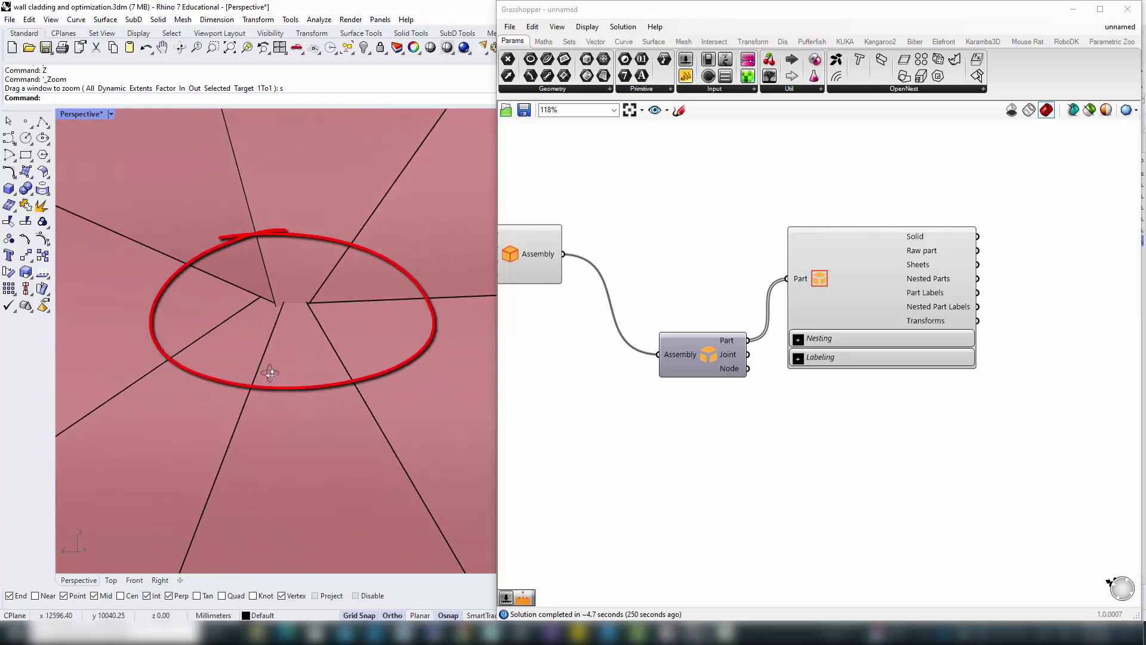
Place a Single-trim Node component on the canvas and drag it into position.
{"action": "left_click", "coordinate": [759, 501]}
{"action": "double_click", "coordinate": [758, 498]}
{"action": "type", "text": "sing"}
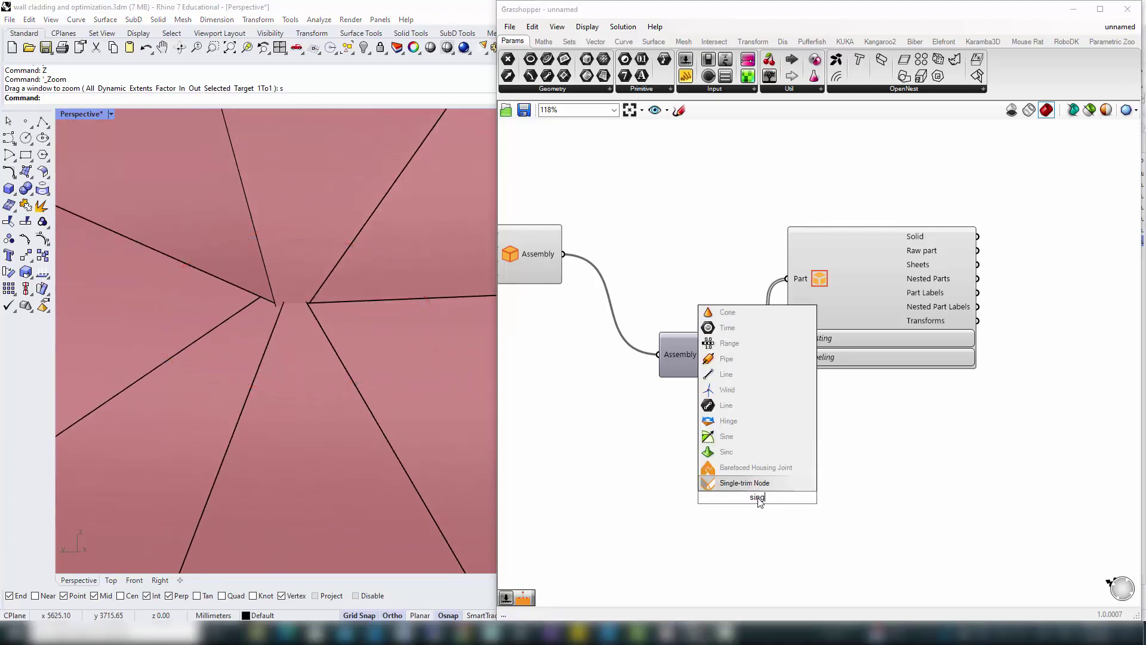
{"action": "key", "text": "Return"}
{"action": "scroll", "coordinate": [881, 463], "scroll_direction": "down", "scroll_amount": 3}
{"action": "scroll", "coordinate": [980, 513], "scroll_direction": "up", "scroll_amount": 3}
{"action": "left_click_drag", "start_coordinate": [979, 513], "coordinate": [738, 279]}
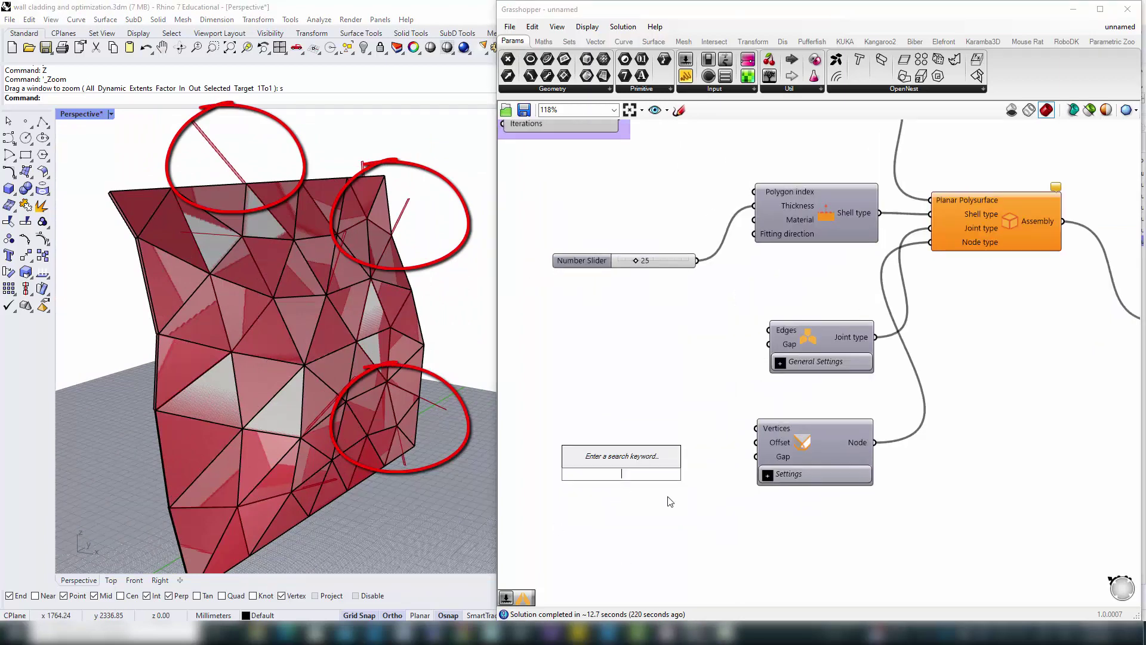
Create a 0.1 number slider and connect it to the Single-trim Node's Gap input.
{"action": "type", "text": "0.1"}
{"action": "key", "text": "Return"}
{"action": "left_click_drag", "start_coordinate": [693, 473], "coordinate": [757, 456]}
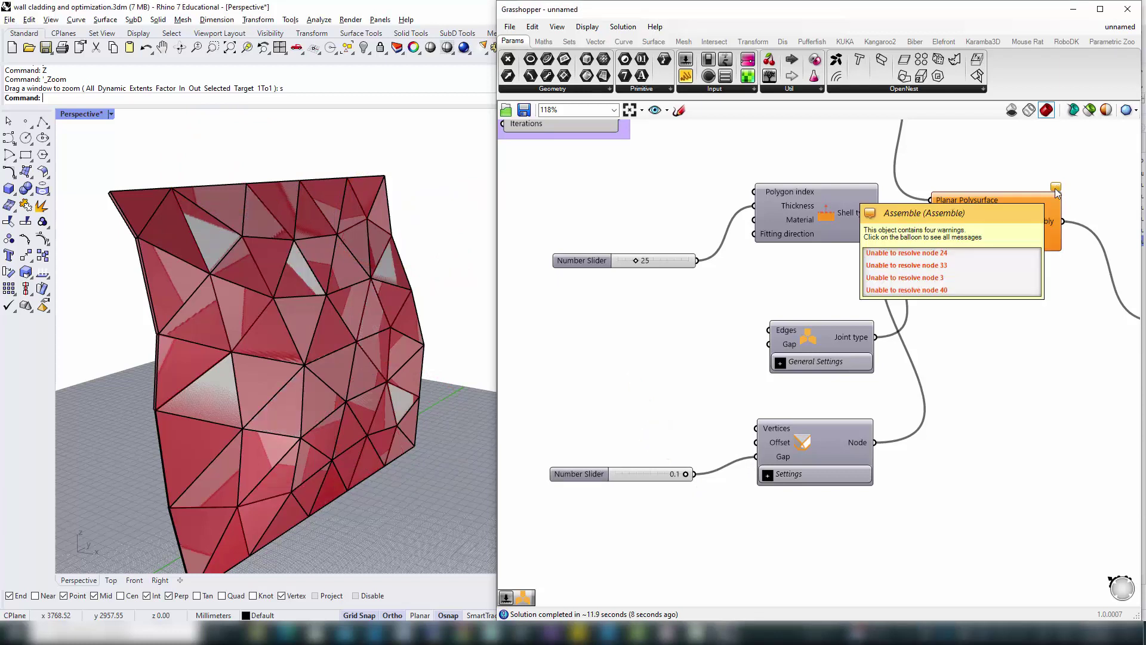
Expand the node's Settings and raise its Precision to about 9.
{"action": "left_click", "coordinate": [767, 474]}
{"action": "mouse_move", "coordinate": [834, 538]}
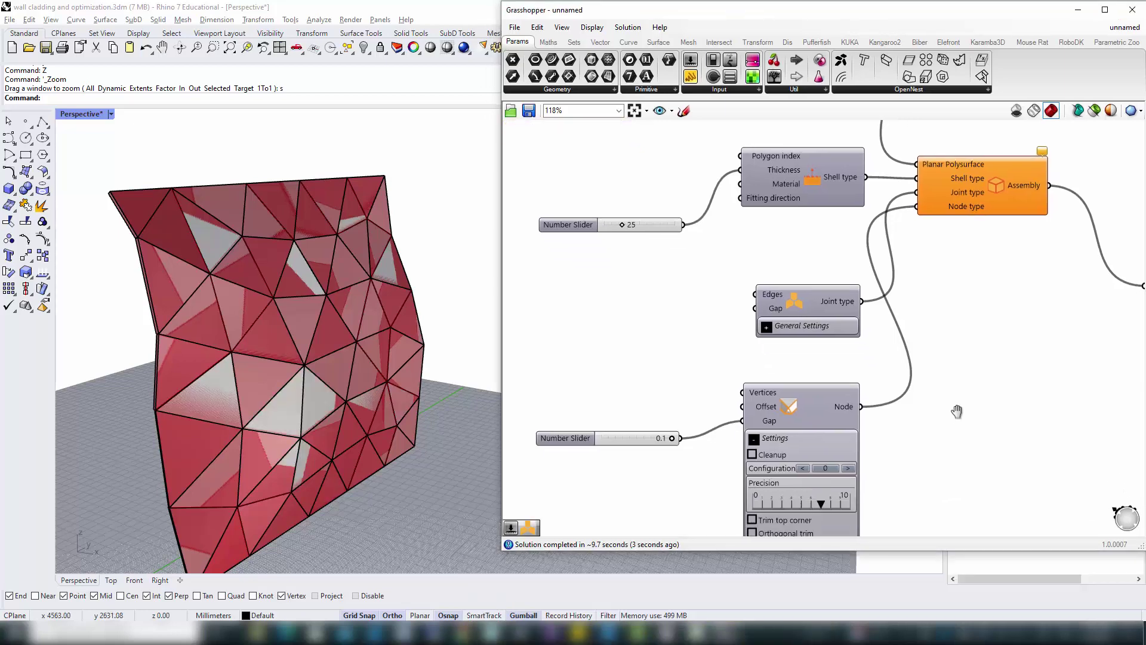
{"action": "scroll", "coordinate": [954, 402], "scroll_direction": "down", "scroll_amount": 2}
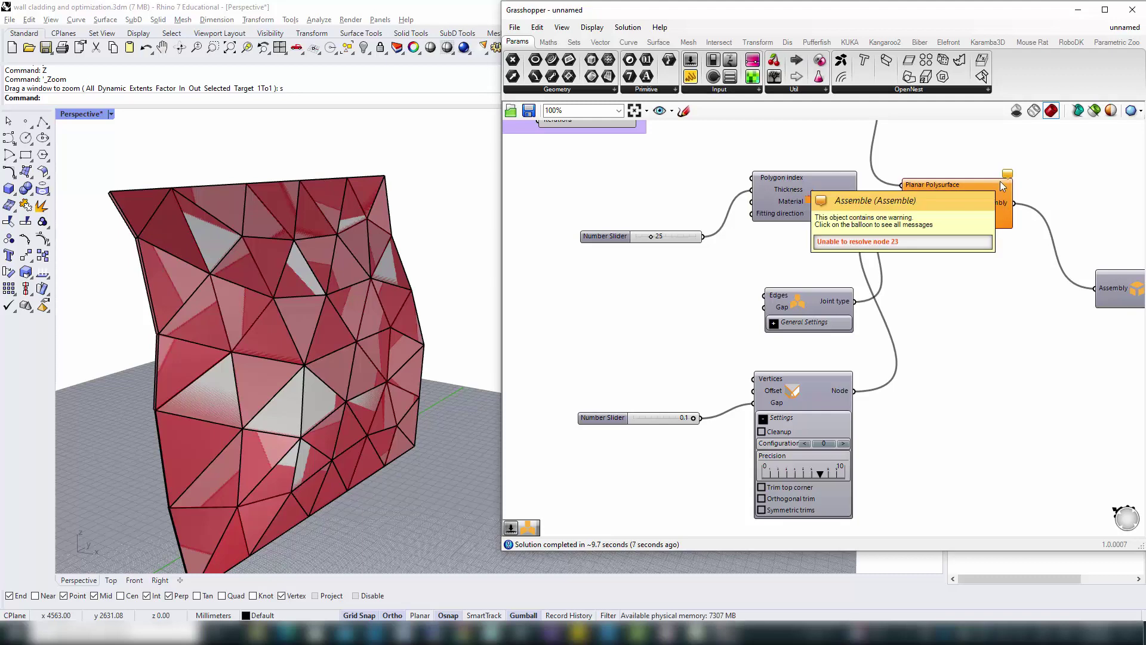
{"action": "scroll", "coordinate": [845, 473], "scroll_direction": "up", "scroll_amount": 2}
{"action": "mouse_move", "coordinate": [827, 470]}
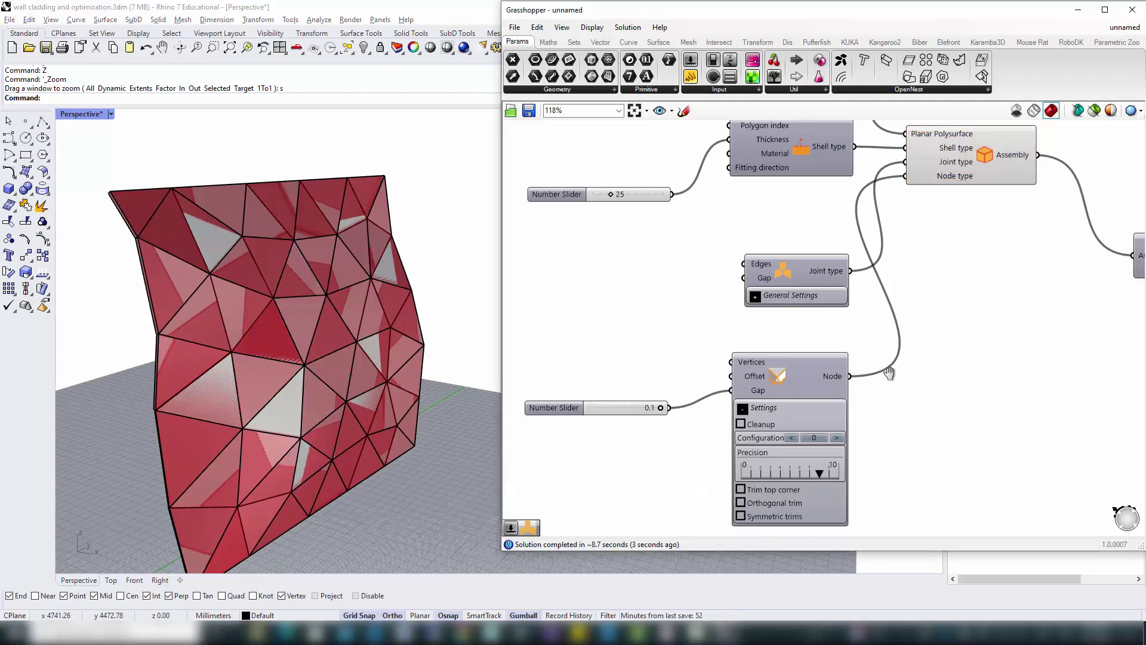
{"action": "scroll", "coordinate": [873, 385], "scroll_direction": "down", "scroll_amount": 3}
{"action": "right_click_drag", "start_coordinate": [961, 396], "coordinate": [893, 399]}
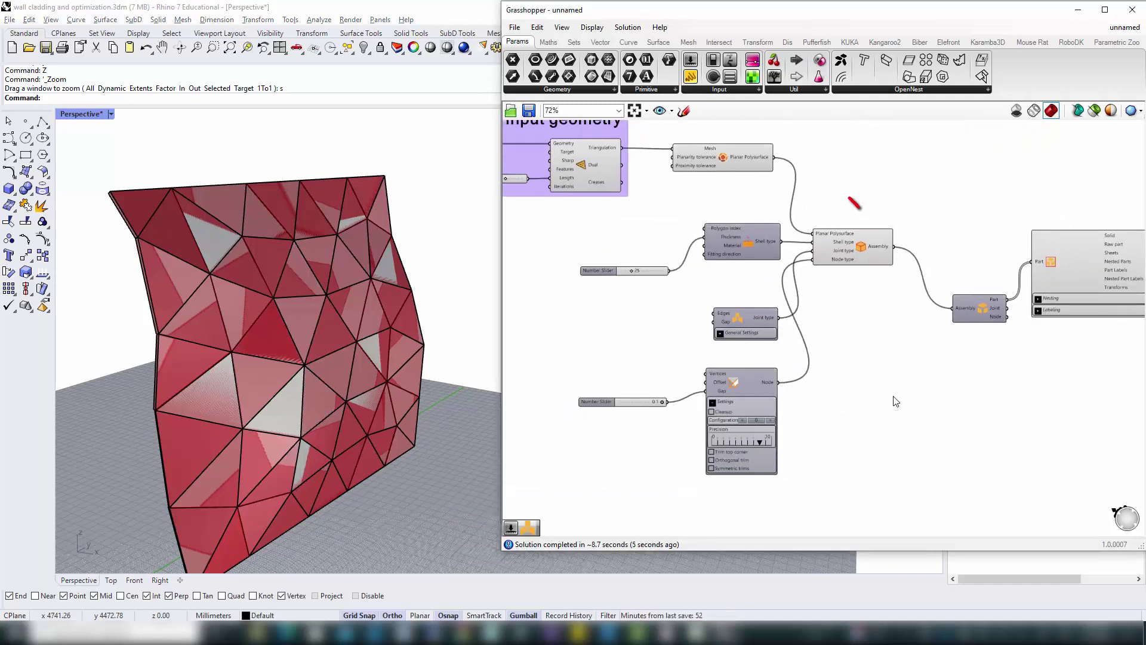
Delete the previously baked panels in Rhino using SelPolysrf.
{"action": "left_click", "coordinate": [457, 487]}
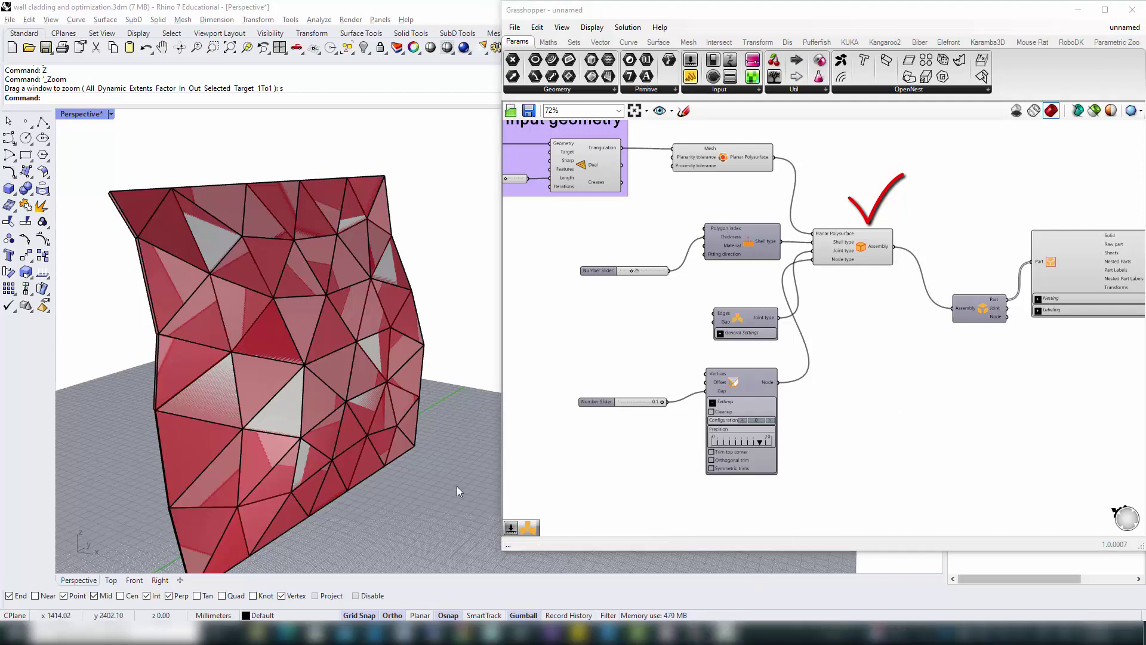
{"action": "type", "text": "SelPolysrf"}
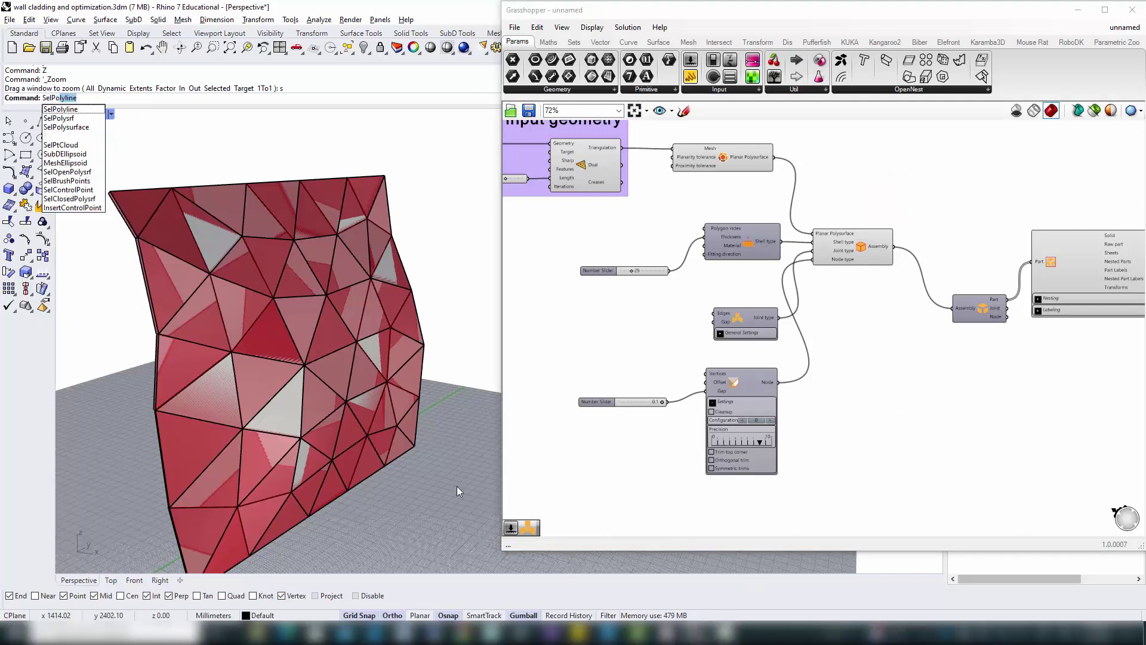
{"action": "key", "text": "Return"}
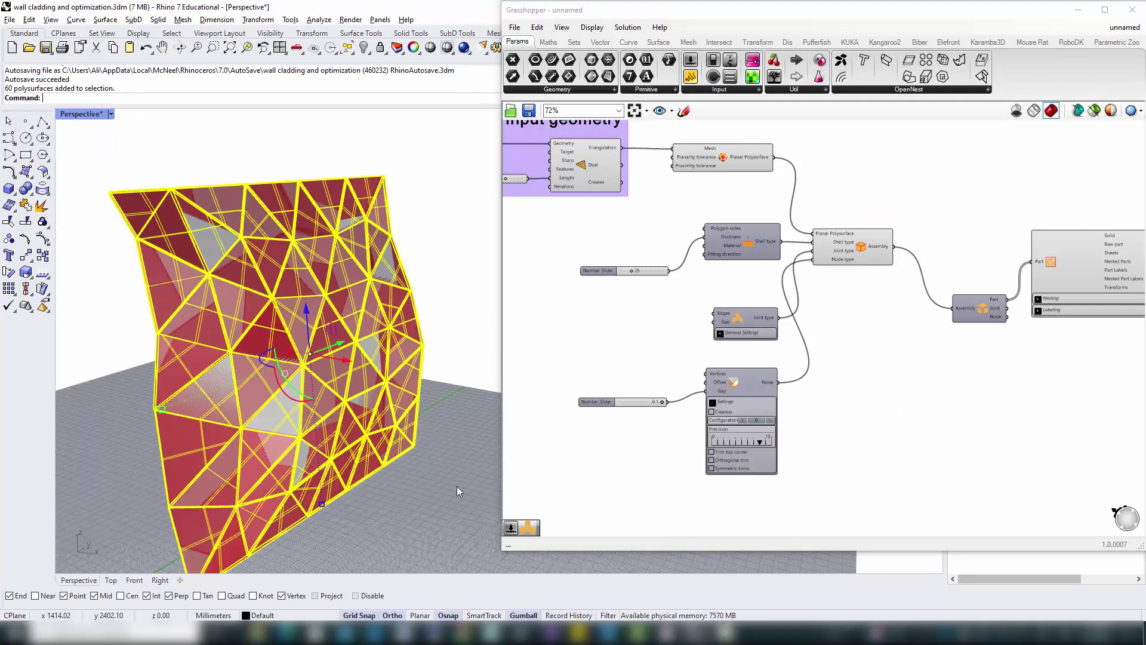
{"action": "key", "text": "Delete"}
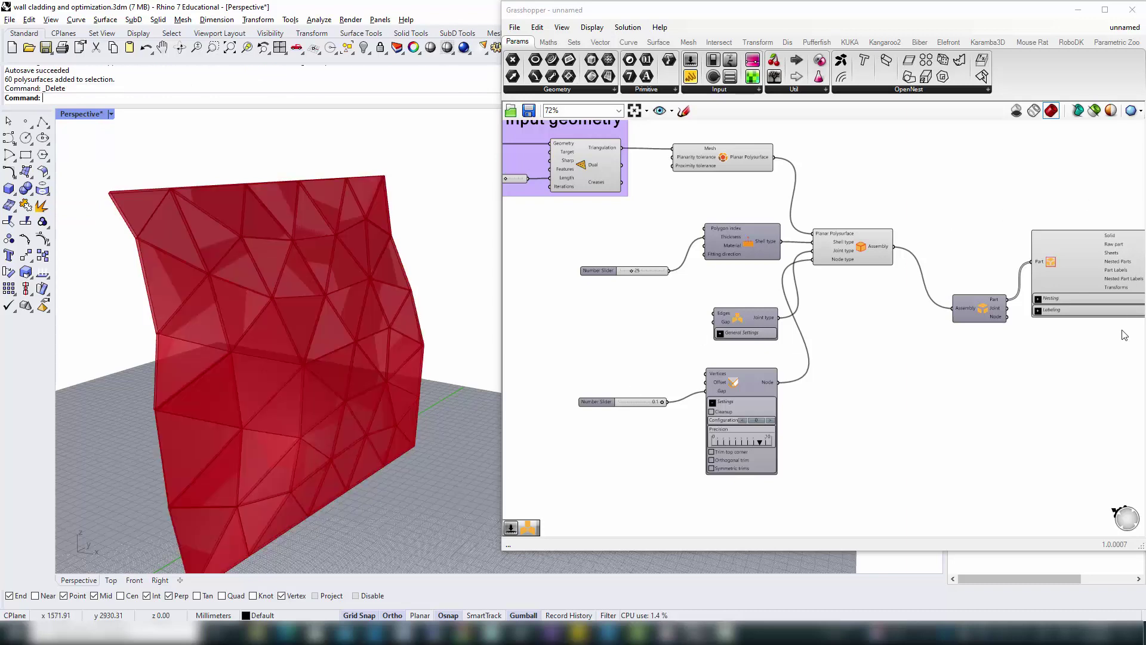
Re-bake the Unfold Solid output into Rhino and close the Grasshopper window.
{"action": "right_click_drag", "start_coordinate": [1058, 351], "coordinate": [965, 273]}
{"action": "scroll", "coordinate": [965, 273], "scroll_direction": "up", "scroll_amount": 3}
{"action": "right_click", "coordinate": [955, 229]}
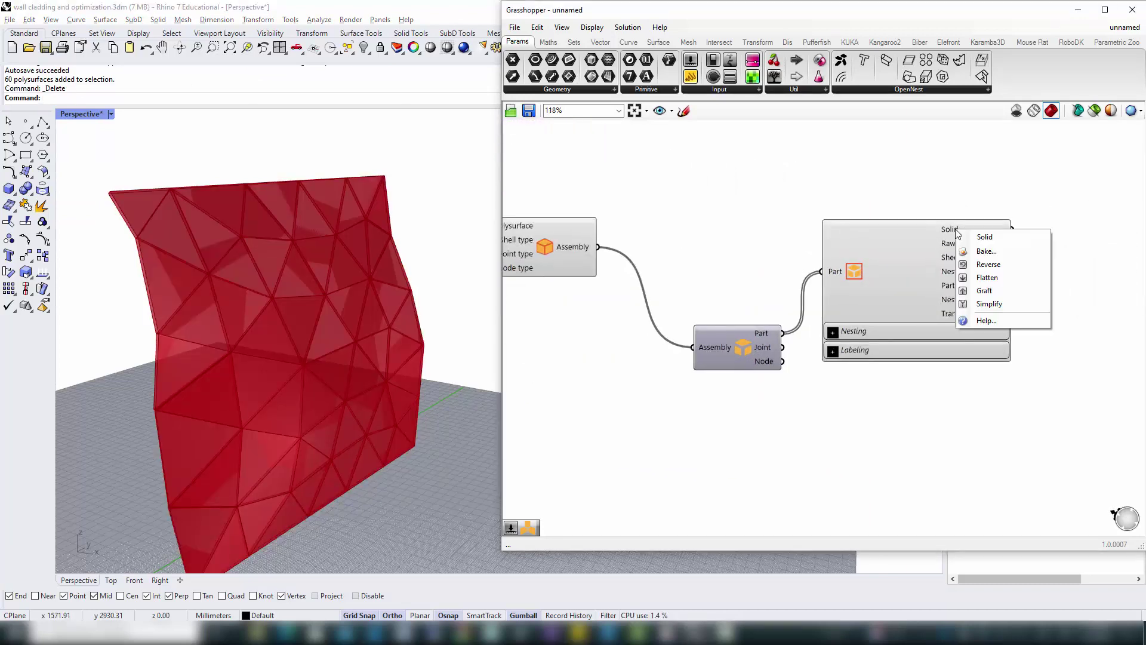
{"action": "left_click", "coordinate": [967, 251]}
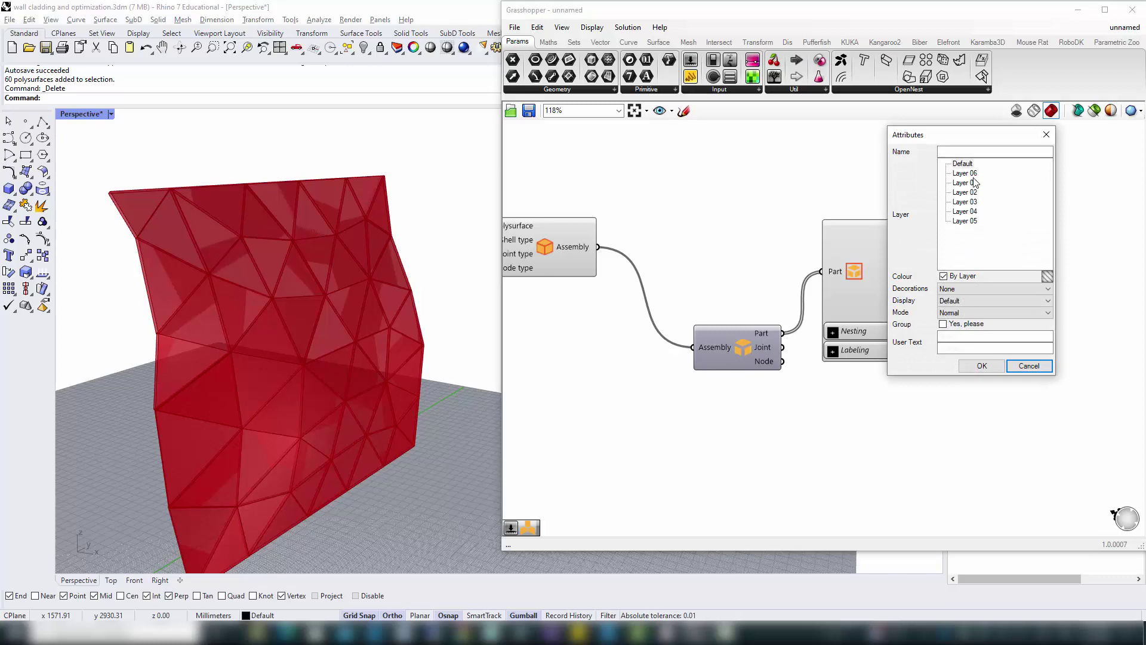
{"action": "left_click", "coordinate": [981, 366]}
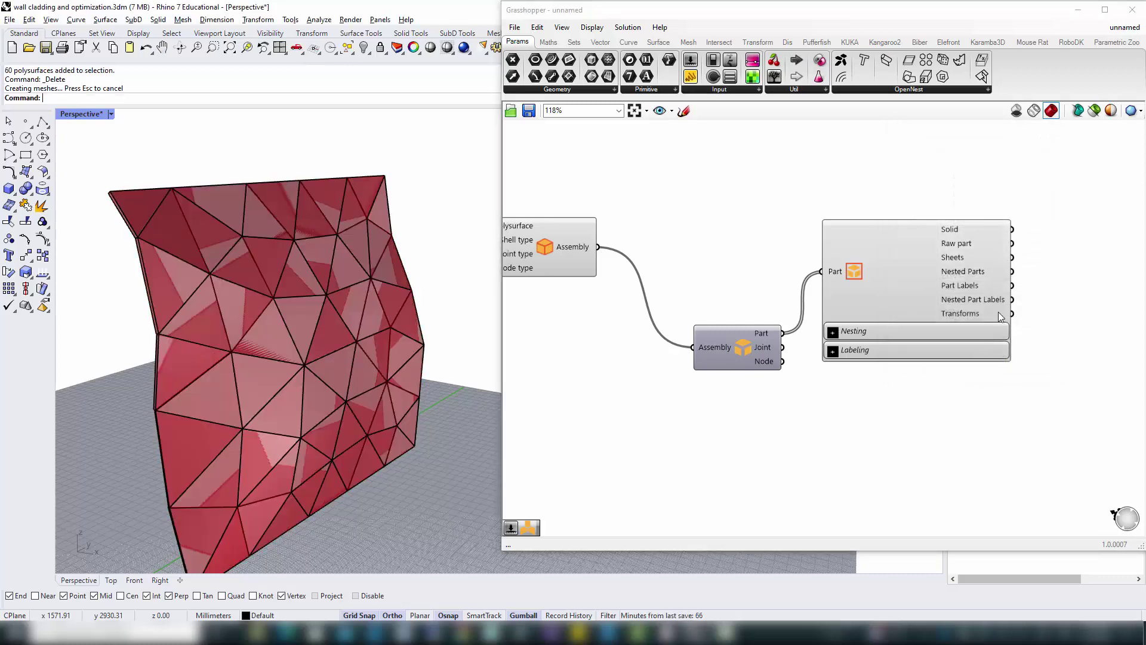
{"action": "left_click", "coordinate": [1131, 11]}
Orbit the Perspective view and zoom to the selected re-baked wall panels with Z, S.
{"action": "right_click_drag", "start_coordinate": [439, 358], "coordinate": [437, 406]}
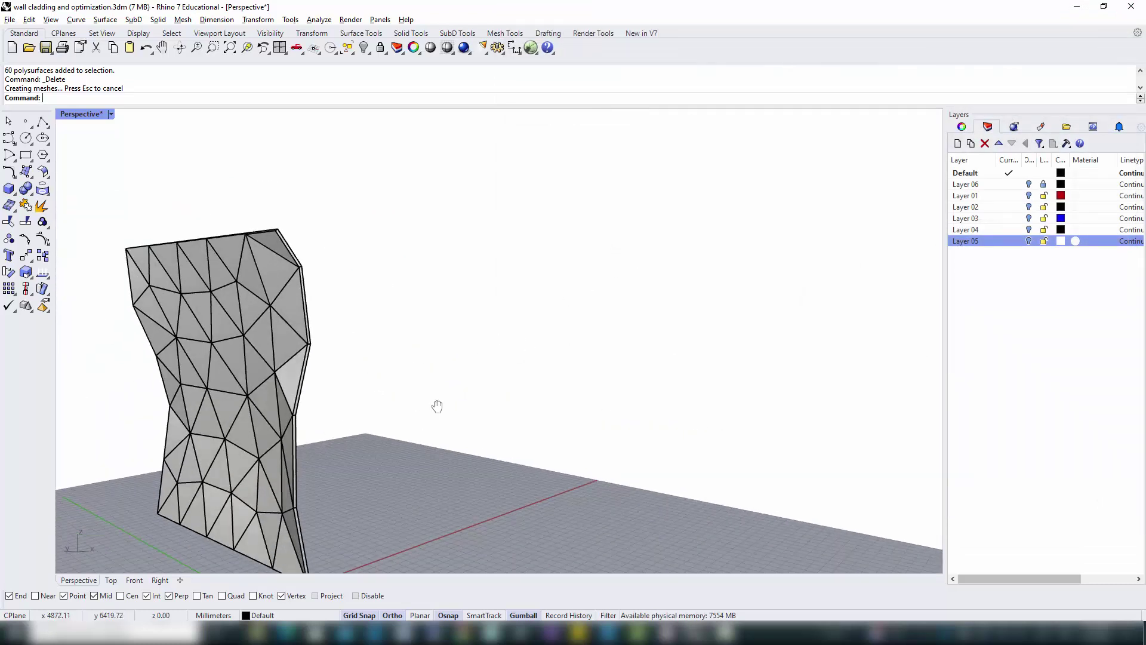
{"action": "scroll", "coordinate": [418, 359], "scroll_direction": "up", "scroll_amount": 5}
{"action": "scroll", "coordinate": [482, 355], "scroll_direction": "up", "scroll_amount": 3}
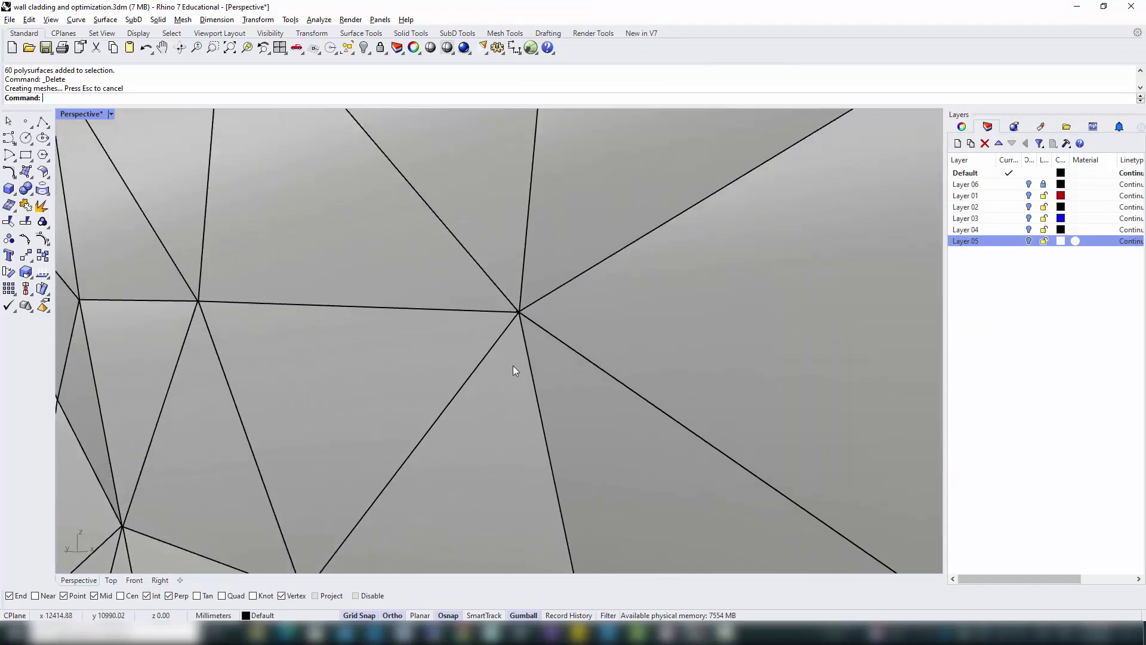
{"action": "type", "text": "z"}
{"action": "key", "text": "Return"}
{"action": "type", "text": "s"}
{"action": "key", "text": "Return"}
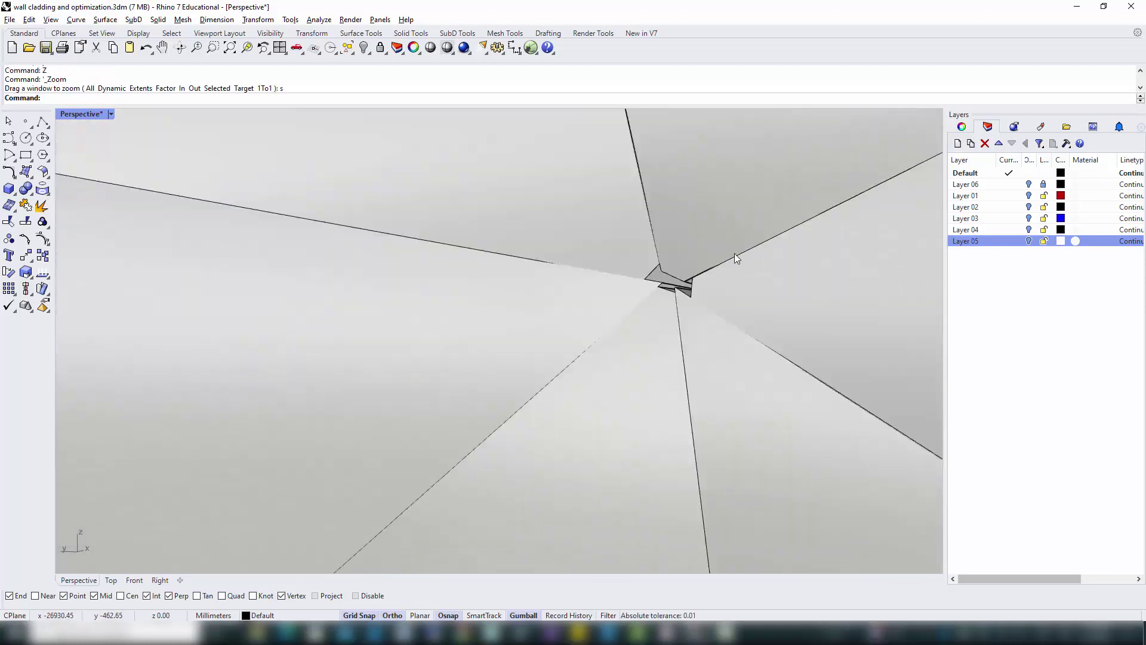
Pan and zoom around a shared vertex to check that the panels no longer intersect.
{"action": "scroll", "coordinate": [734, 257], "scroll_direction": "down", "scroll_amount": 2}
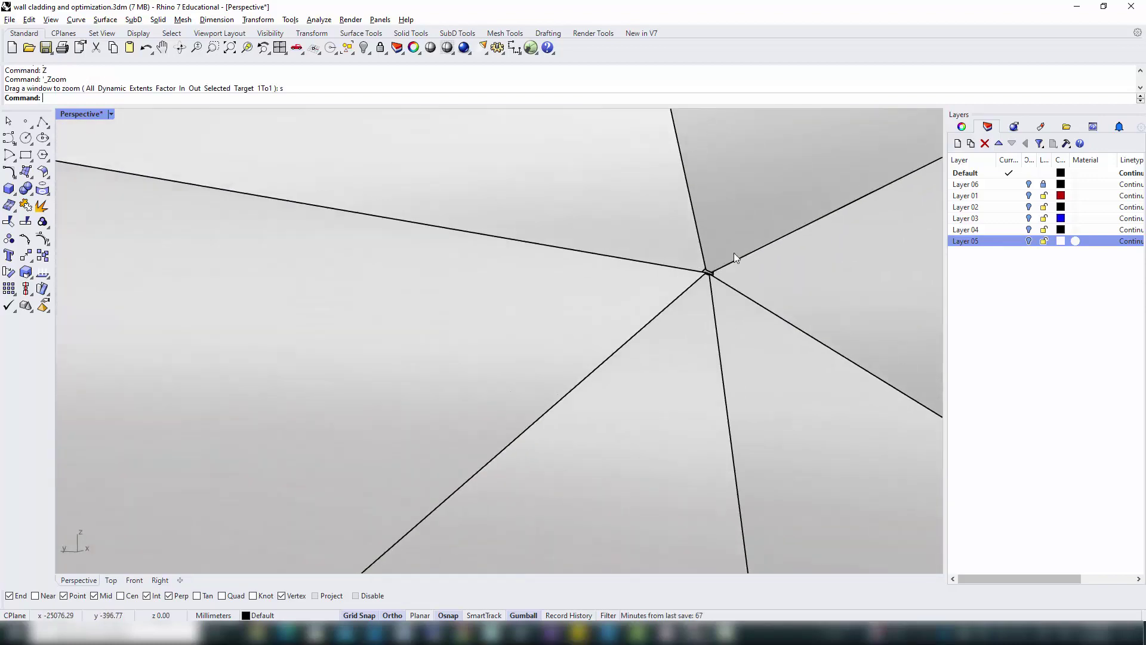
{"action": "scroll", "coordinate": [733, 252], "scroll_direction": "up", "scroll_amount": 3}
{"action": "right_click_drag", "start_coordinate": [724, 263], "coordinate": [696, 284], "text": "shift"}
{"action": "scroll", "coordinate": [666, 298], "scroll_direction": "down", "scroll_amount": 6}
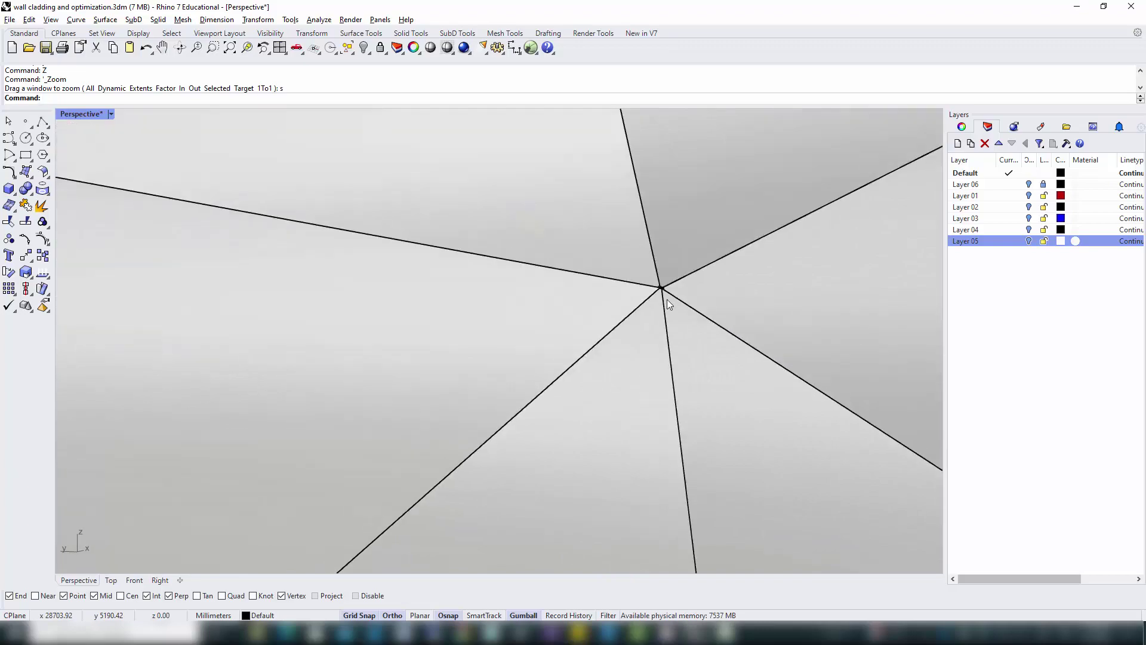
{"action": "scroll", "coordinate": [424, 347], "scroll_direction": "up", "scroll_amount": 2}
{"action": "scroll", "coordinate": [427, 320], "scroll_direction": "up", "scroll_amount": 2}
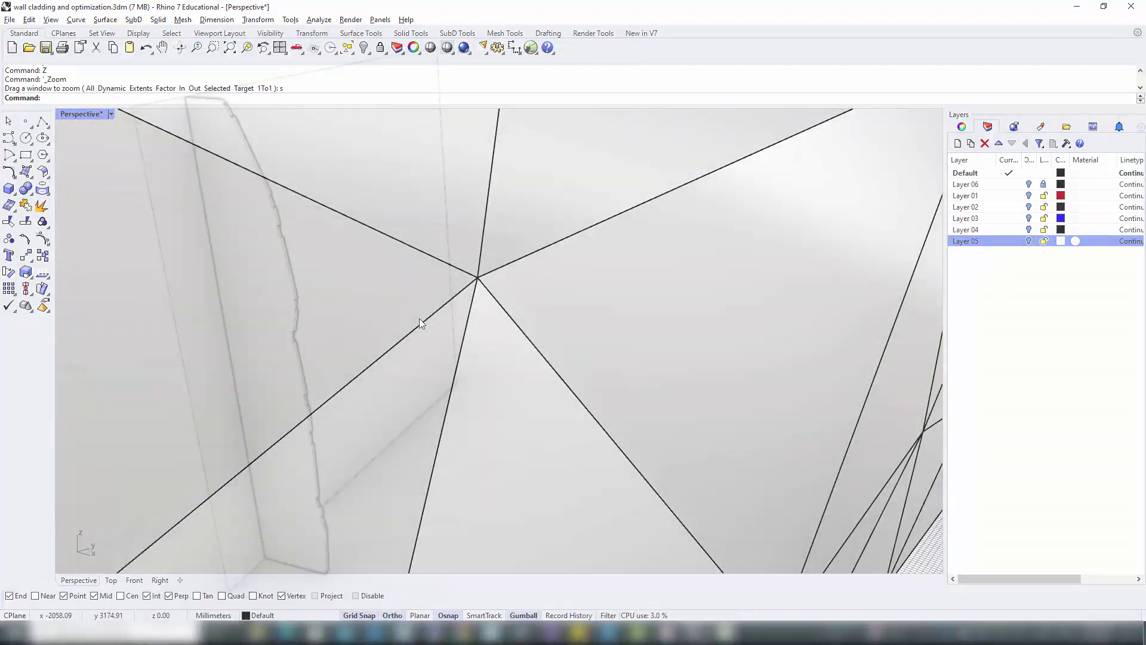